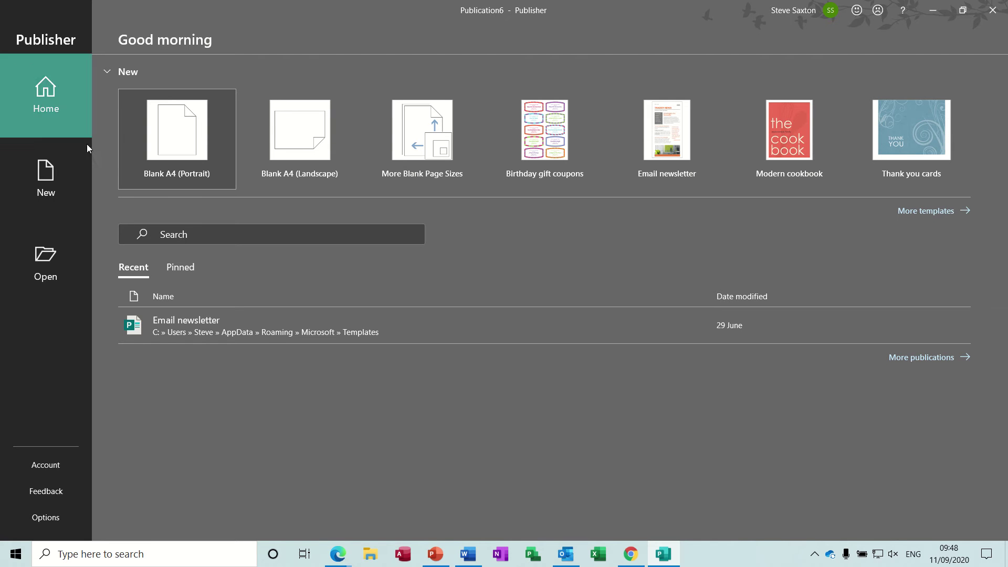
Step: Pick the Blank A4 (Portrait) template to open an empty one-page publication
left_click(178, 133)
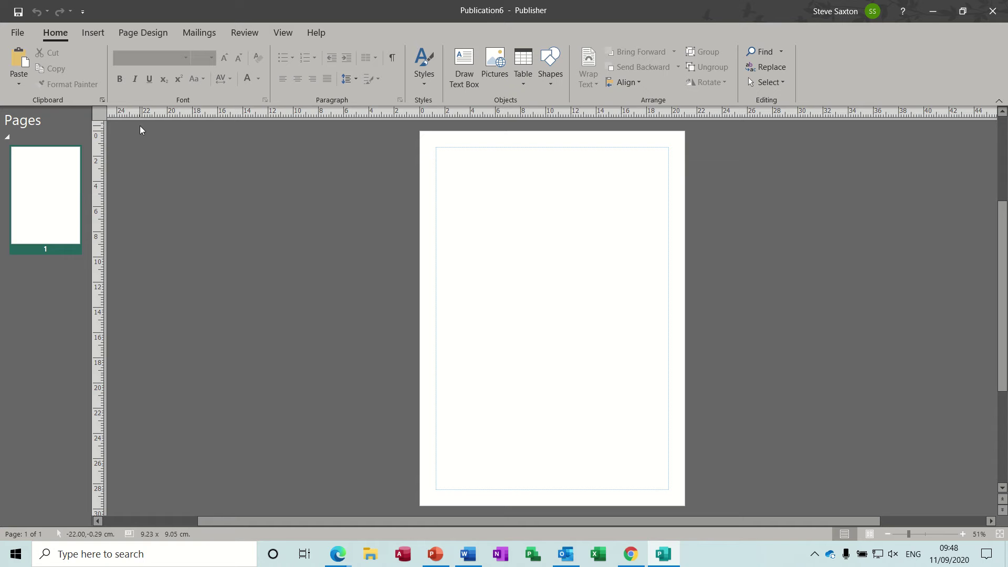
Step: Add a Catalog Pages merge area as page 2 and show the Add List choices
left_click(94, 32)
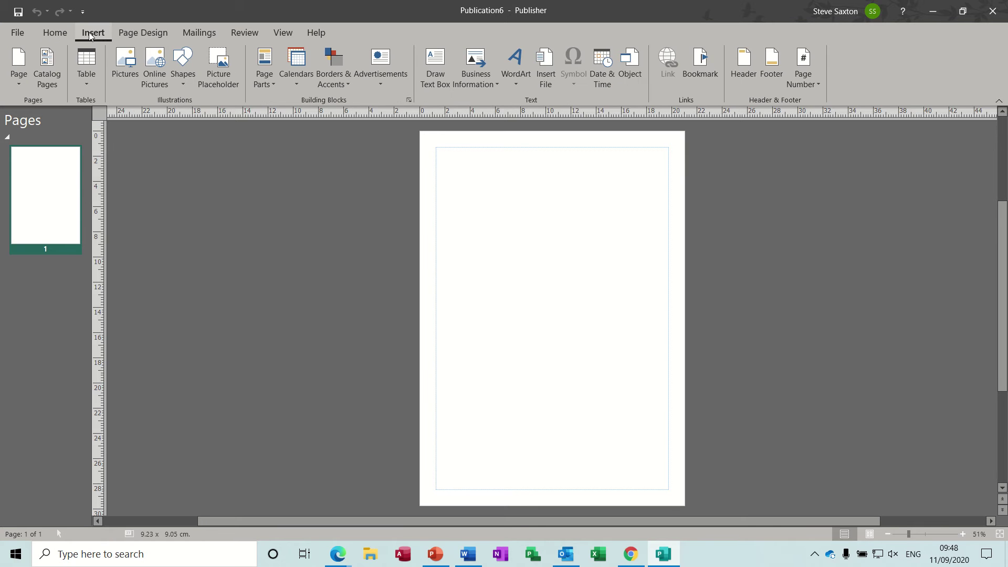
left_click(46, 70)
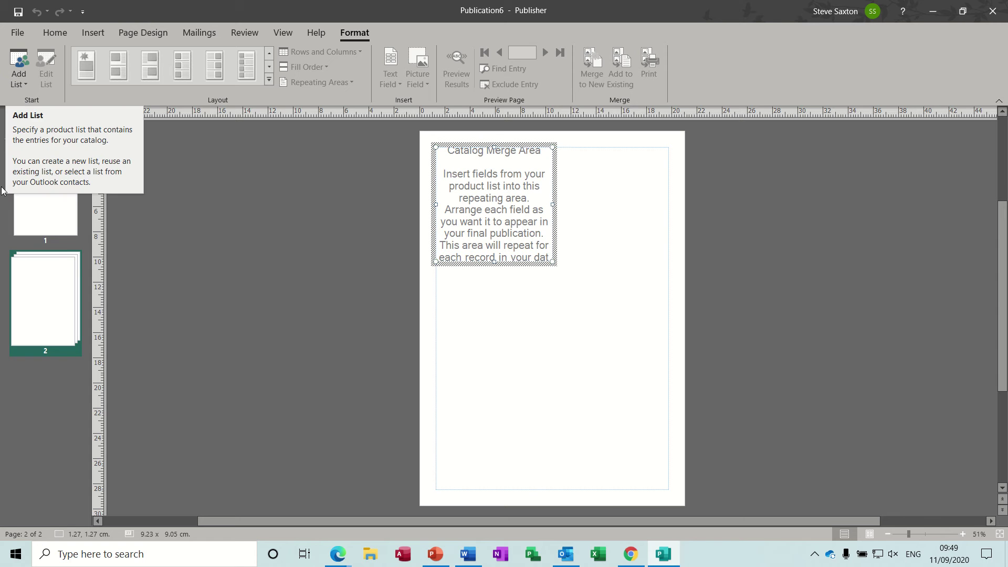
left_click(17, 59)
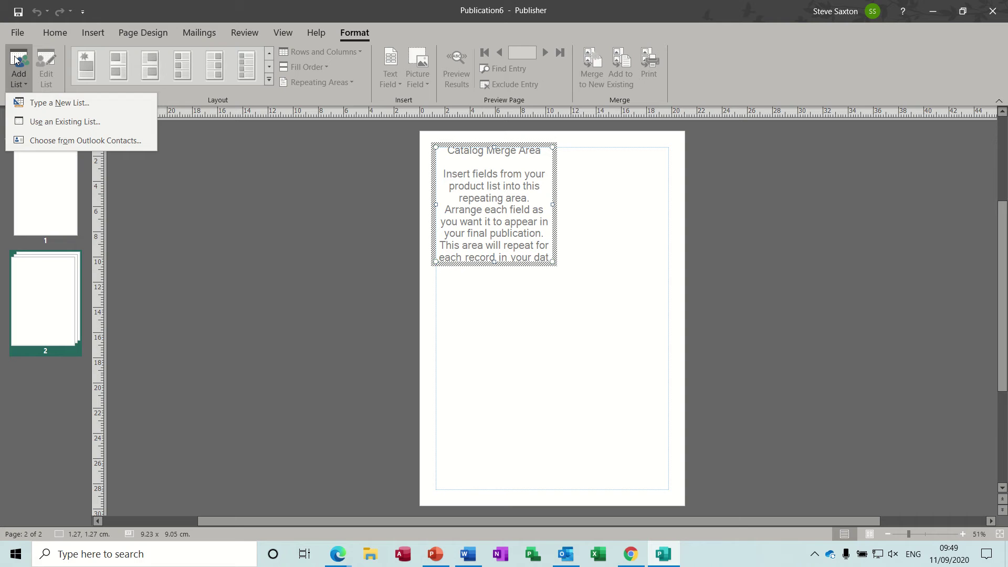
Step: Start a new product list with Access, 'Three levels', ID 1, price £250
left_click(80, 103)
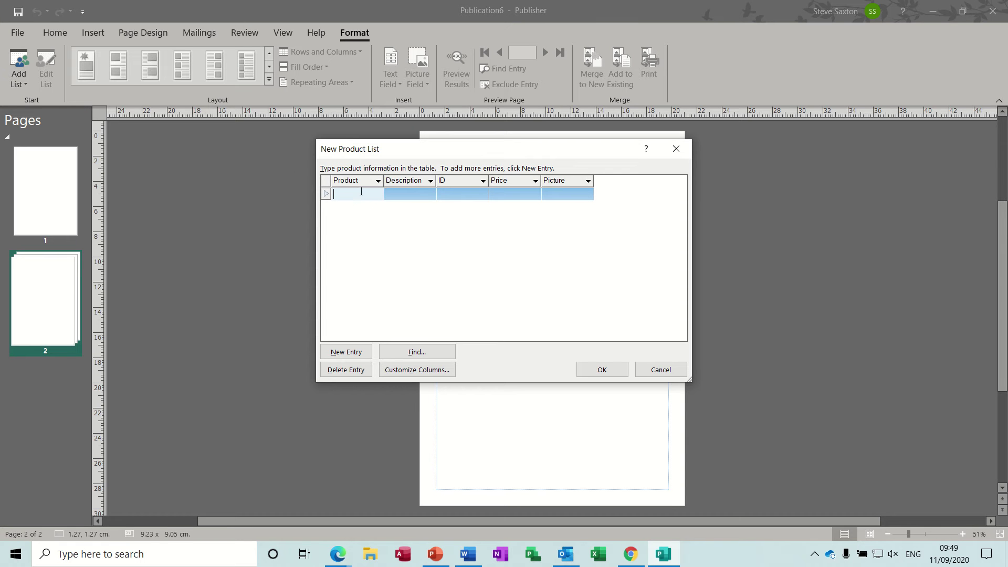
type("Access")
key("Tab")
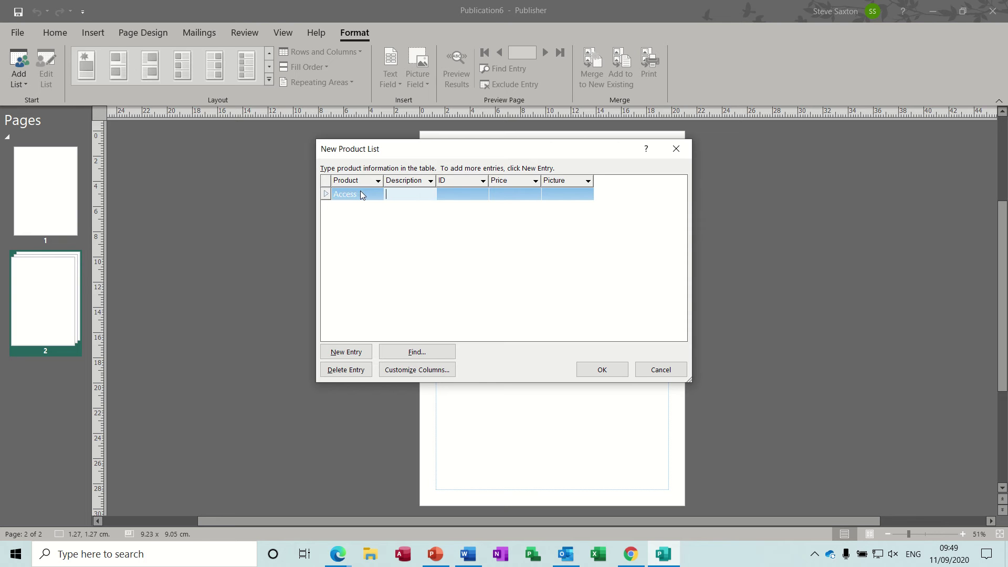
type("Three levels")
key("Tab")
type("1")
key("Tab")
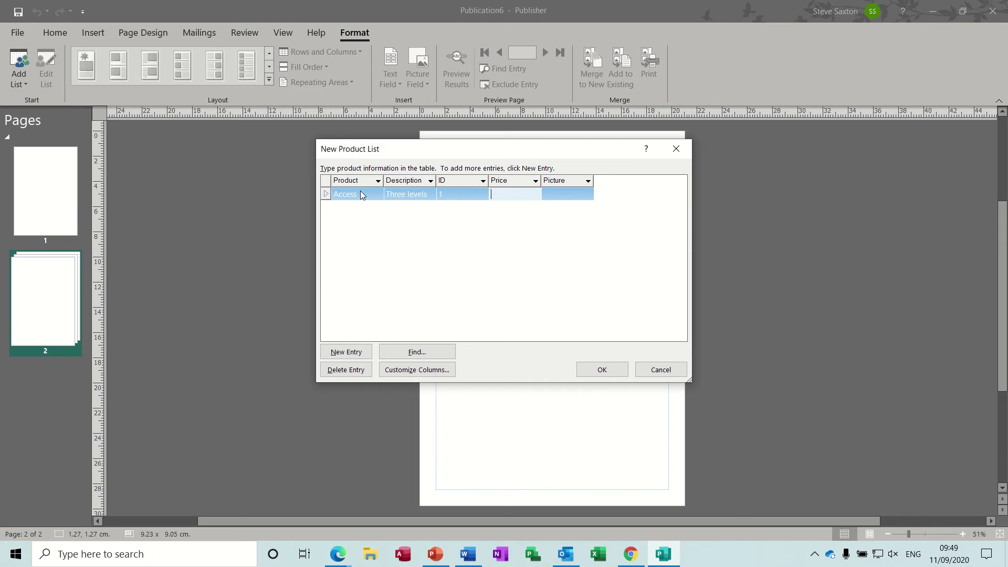
type("£250")
key("Tab")
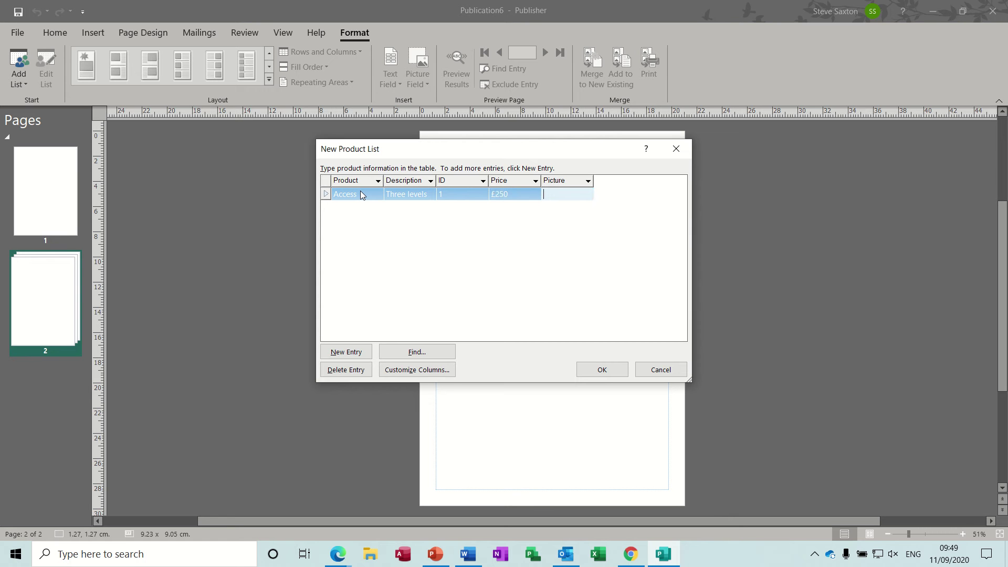
Step: Add the Word entry with 'Three levels', ID 2 and price £250
key("Tab")
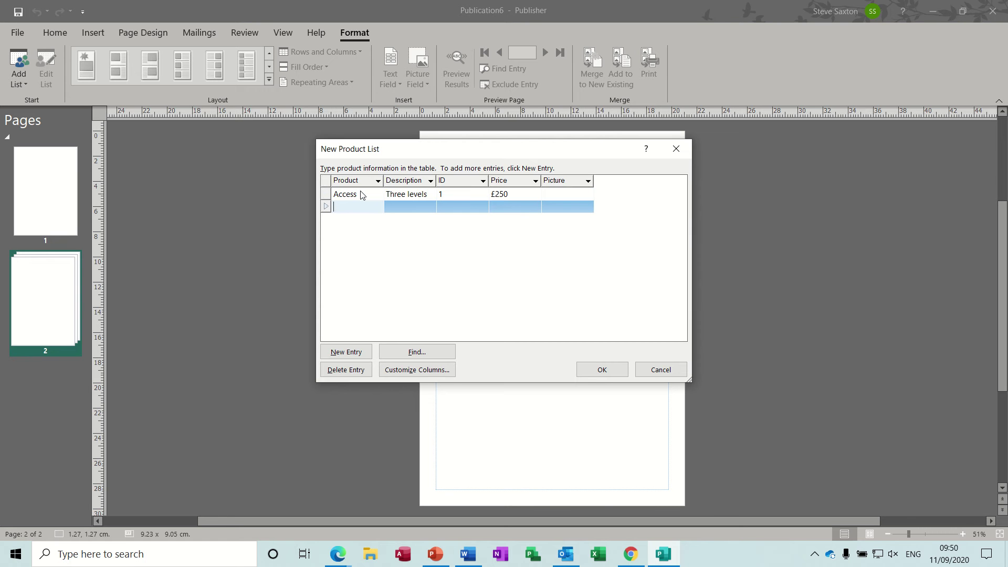
type("Word")
key("Tab")
type("Three")
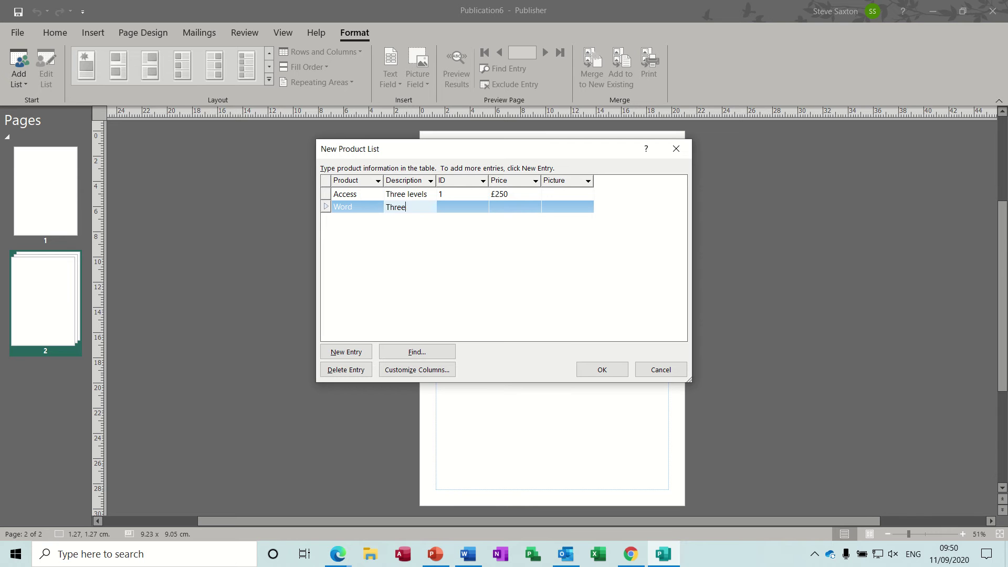
type(" levels")
key("Tab")
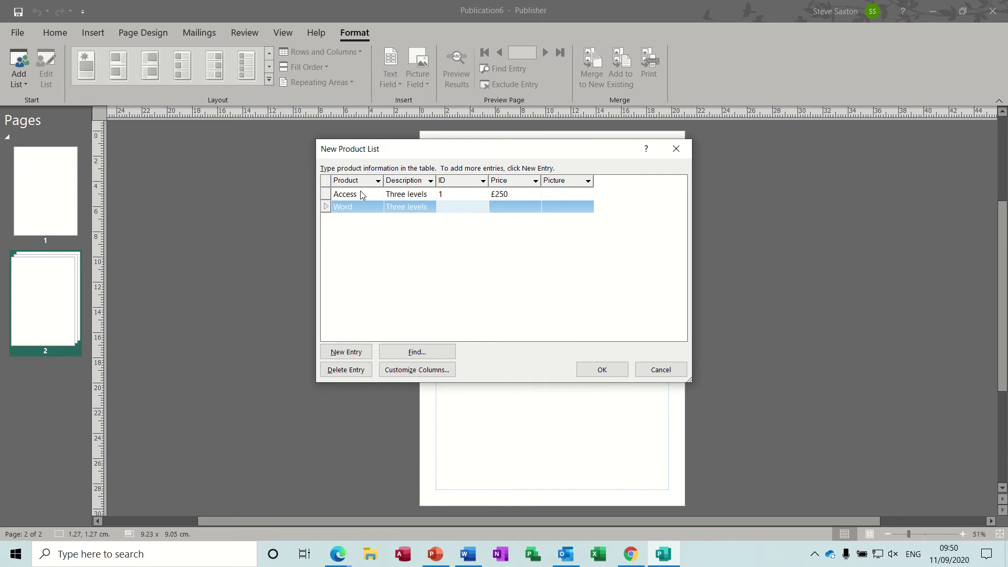
type("2")
key("Tab")
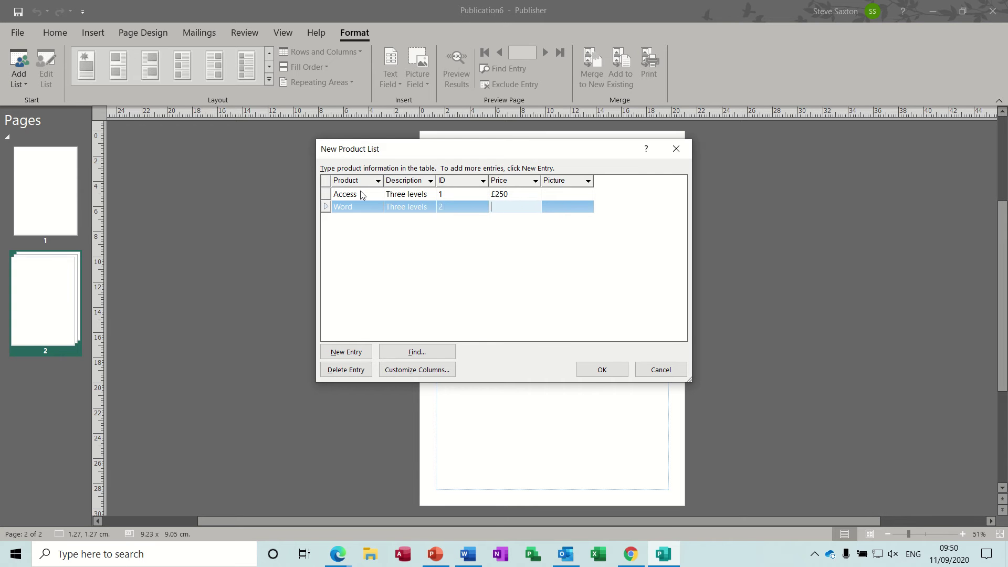
type("£250")
key("Tab")
Step: Add the Excel entry with 'Three levels', ID 3 and £250, correcting typos
key("Tab")
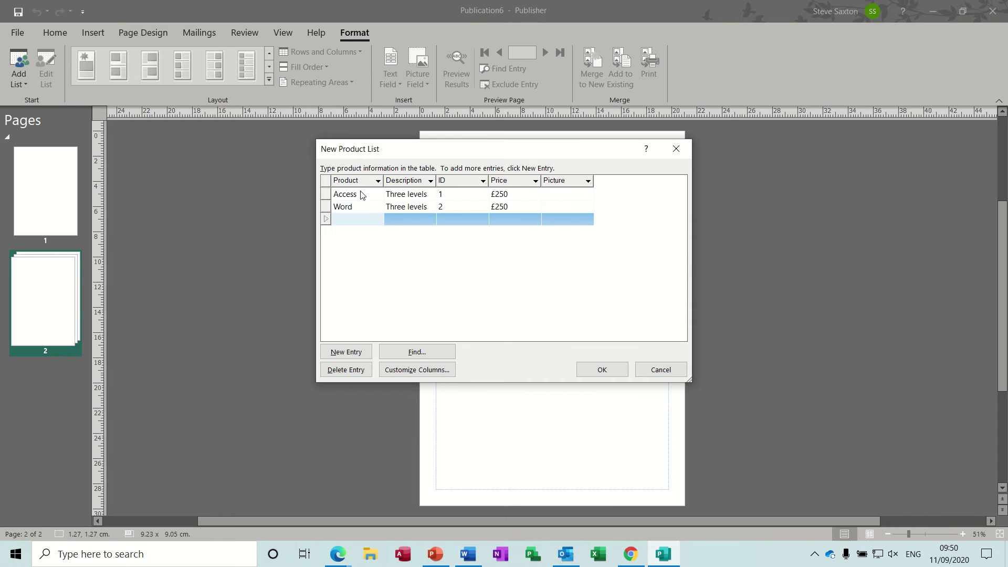
type("Exce")
key("Tab")
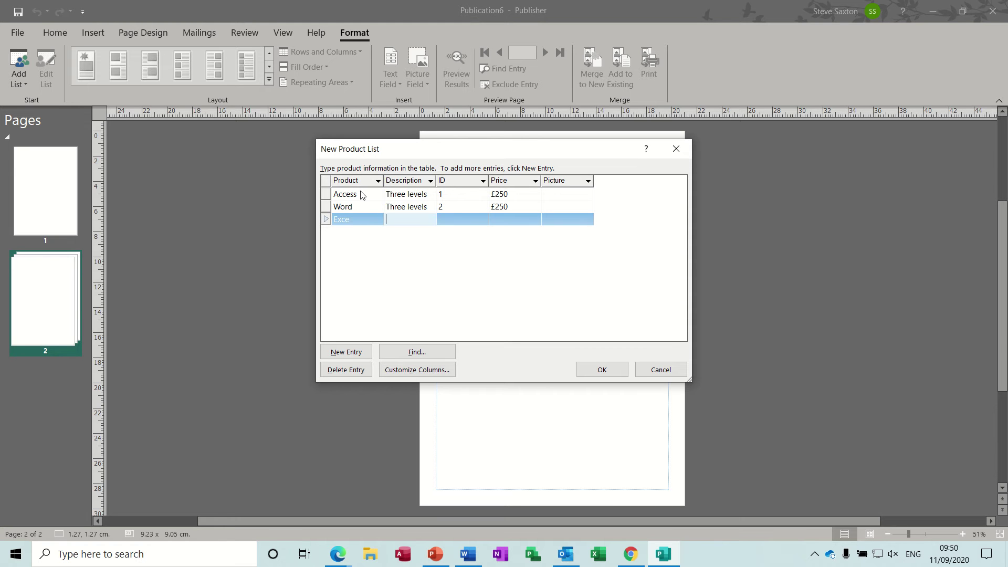
left_click(355, 218)
type("l")
key("Tab")
type("Three ")
type("evels")
left_click(409, 220)
type("l")
left_click(440, 221)
type("3")
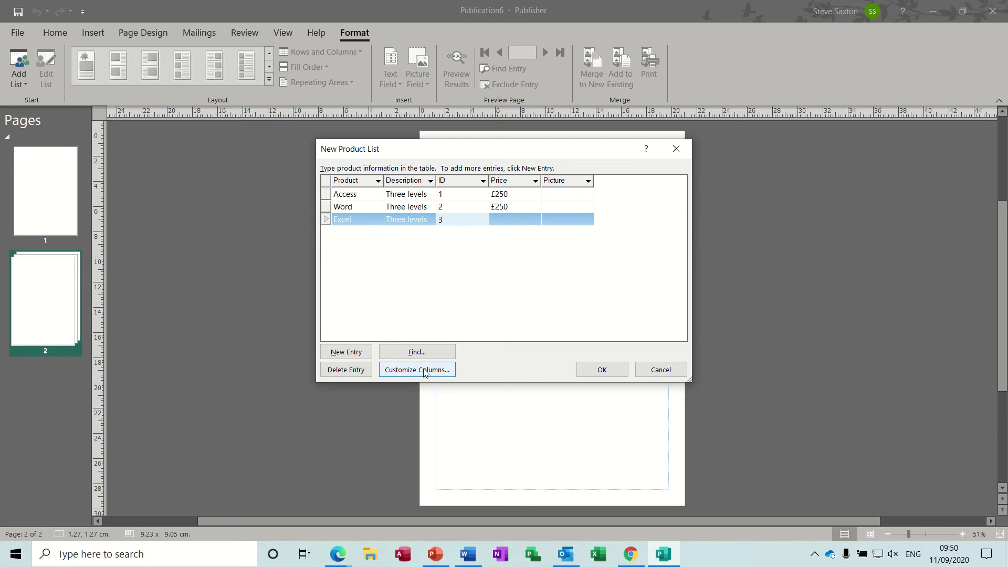
left_click(498, 221)
type("£250")
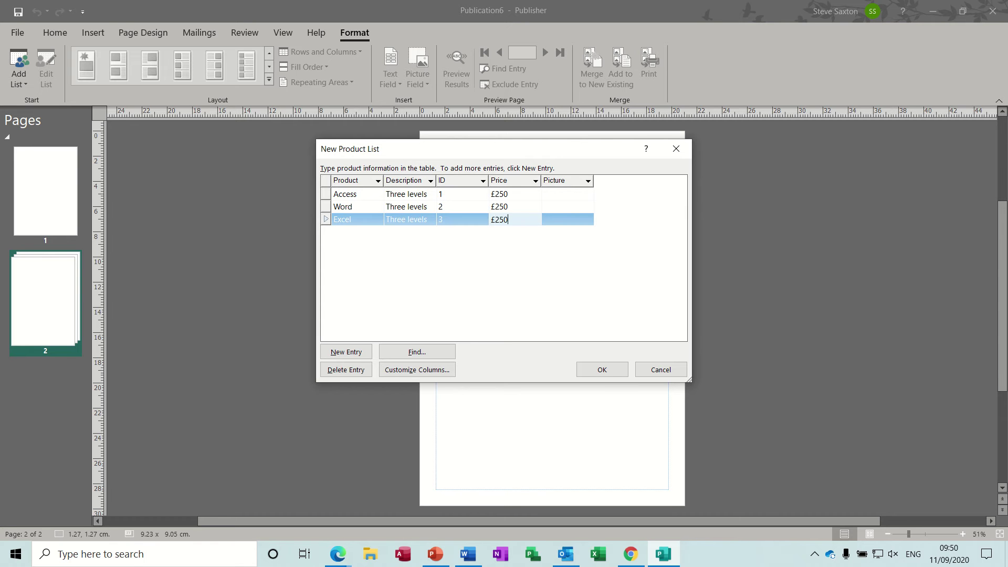
key("Tab")
key("Tab")
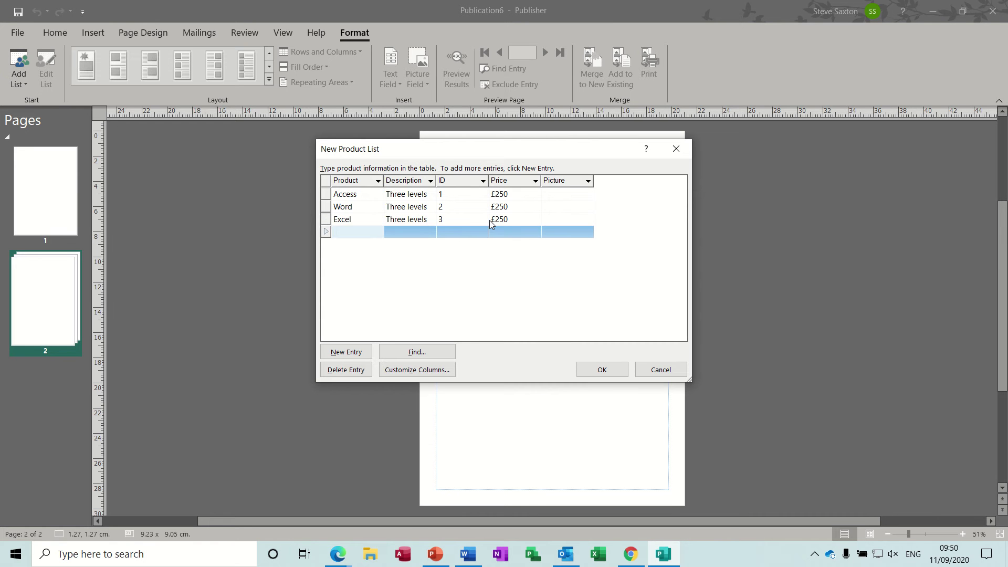
Step: Add the PowerPoint entry with 'Two levels', ID 4 and price £250
type("PowerPoint")
key("Tab")
type("Two levels")
key("Tab")
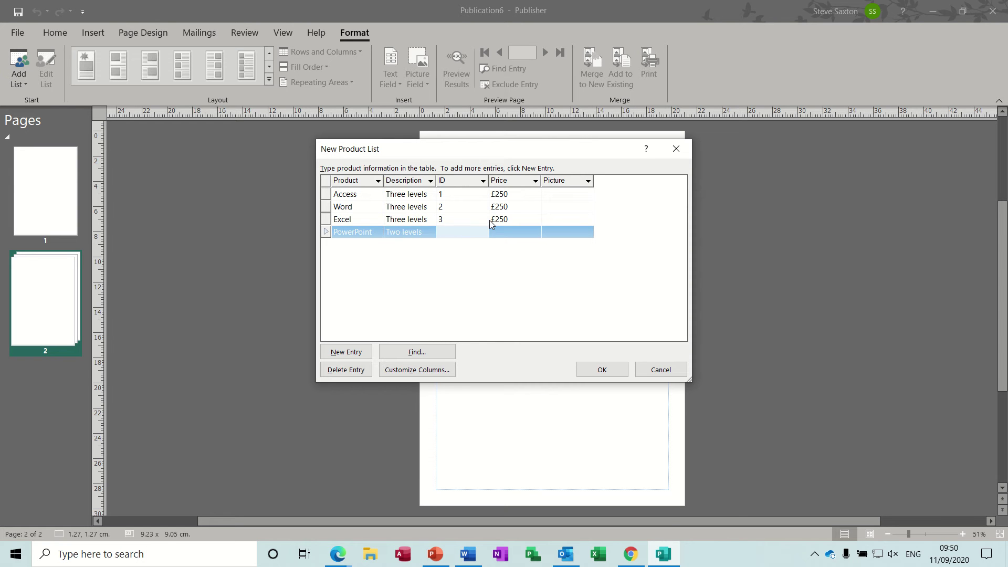
type("4")
key("Tab")
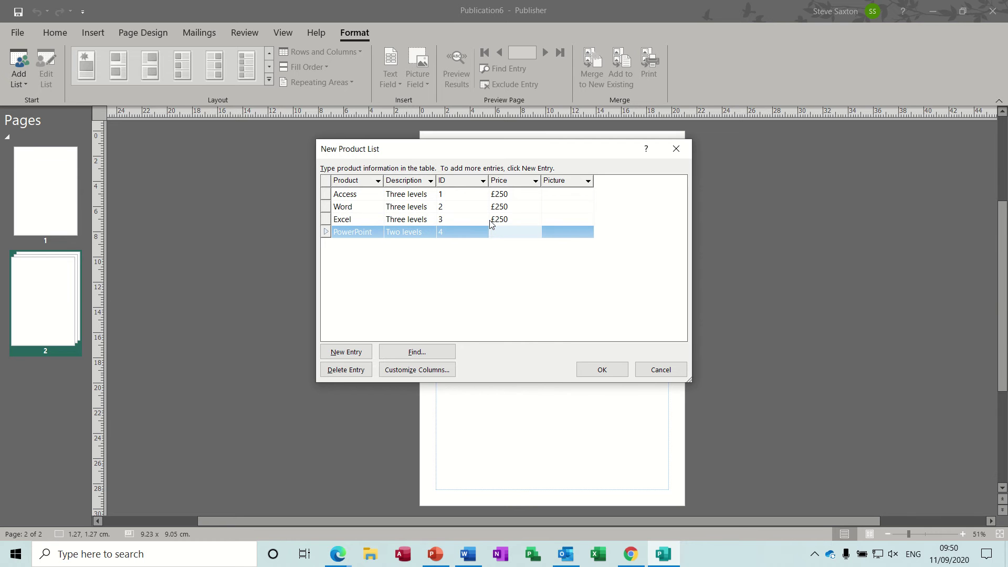
type("£250")
Step: Add a Location column to the product list, positioned as the last field
left_click(412, 373)
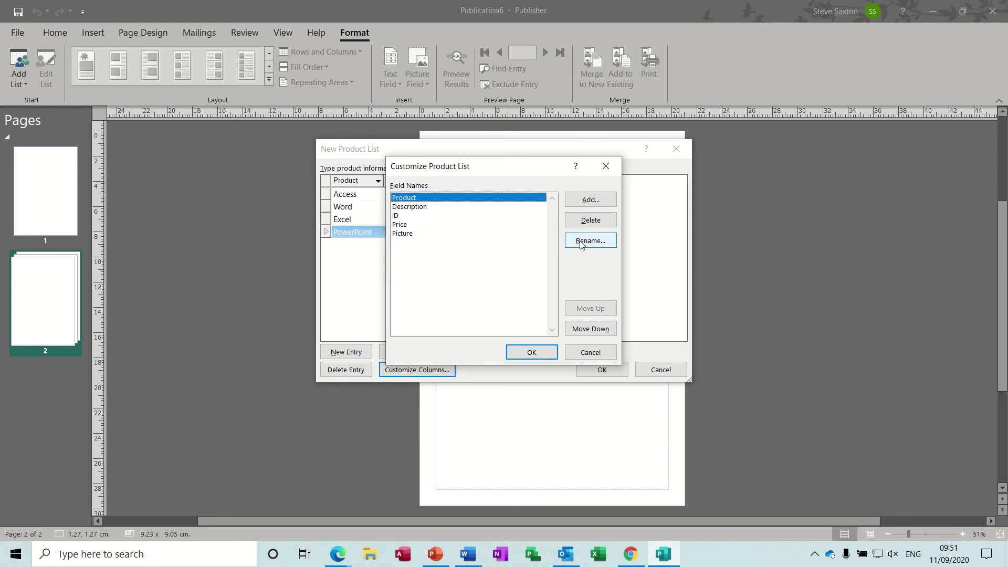
left_click(582, 204)
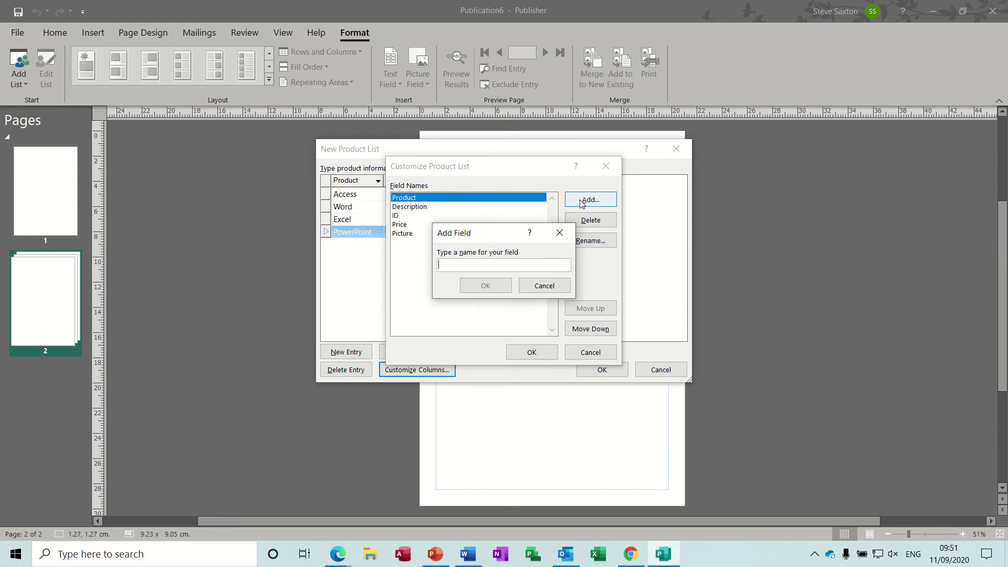
type("Location")
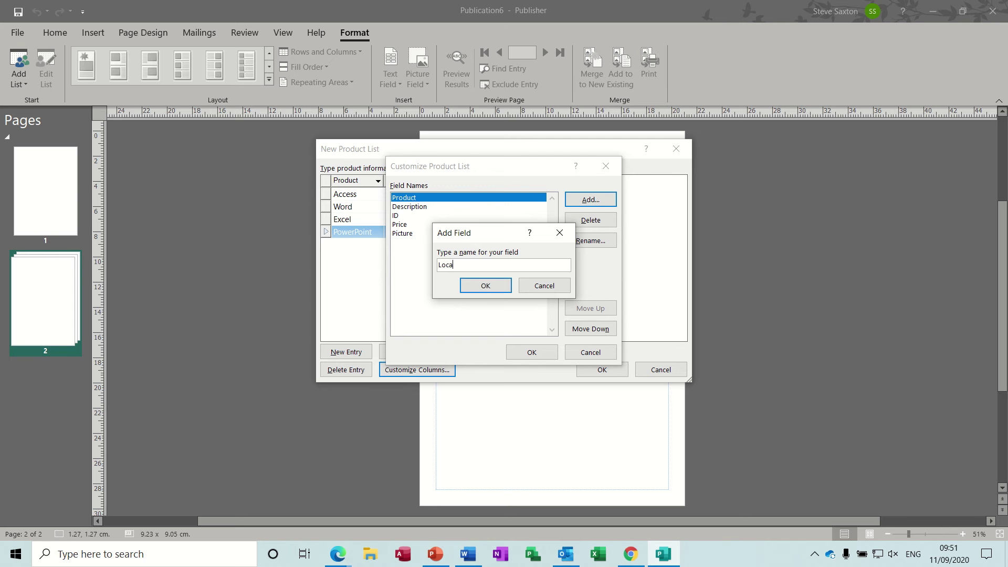
left_click(480, 285)
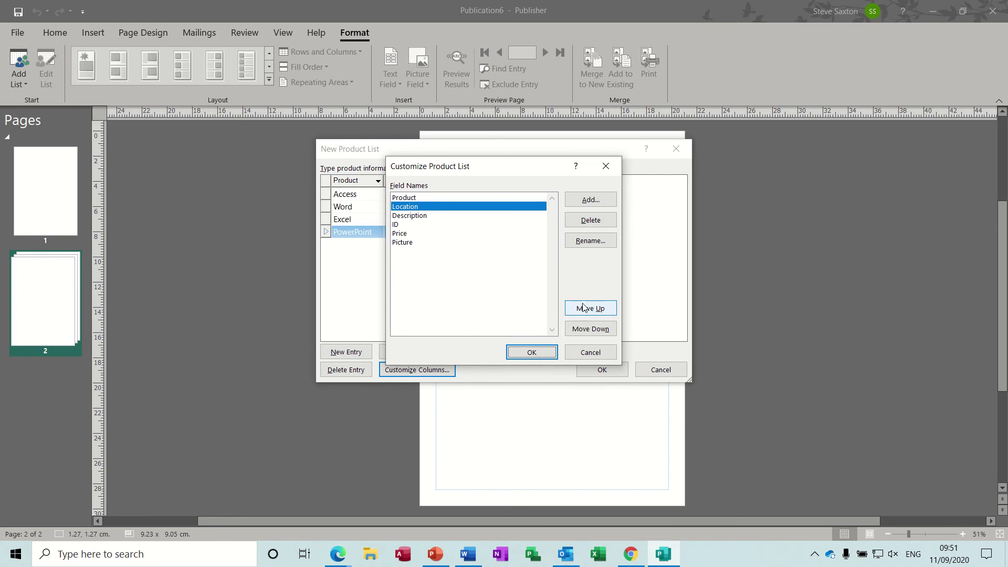
left_click(588, 330)
left_click(588, 329)
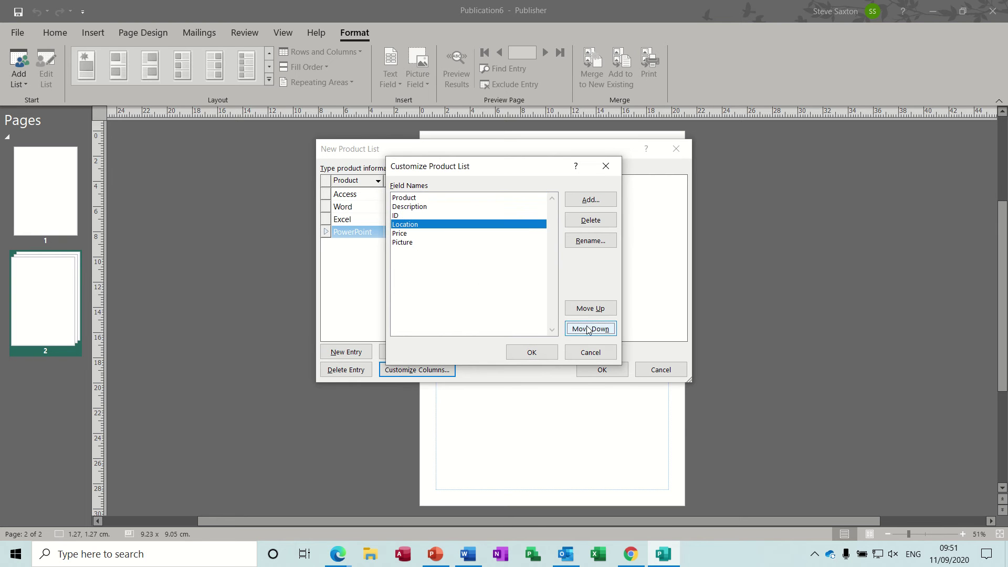
left_click(588, 329)
left_click(588, 329)
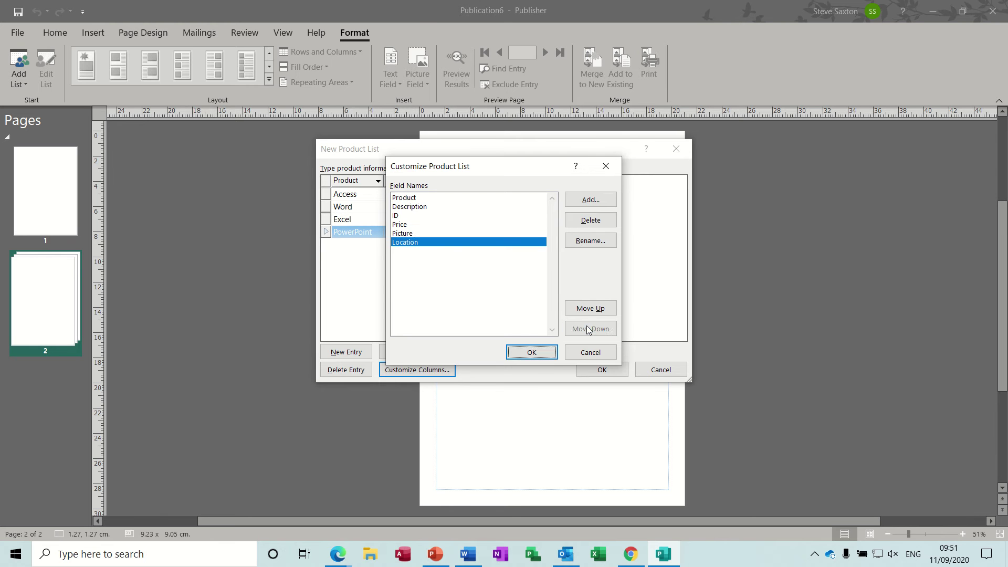
left_click(532, 352)
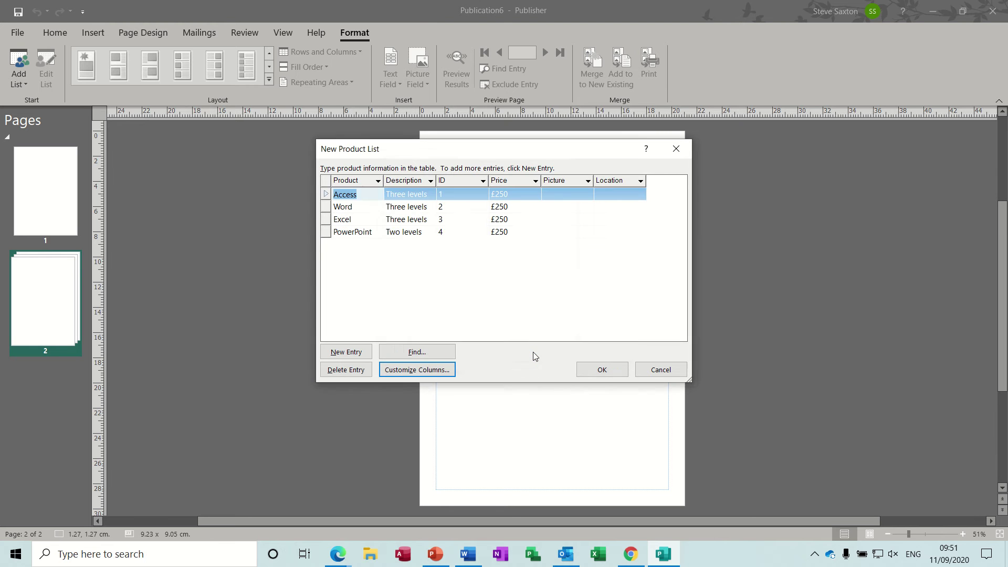
Step: Fill the Location cells with Leeds, Leeds, Leeds and Derby
left_click(612, 193)
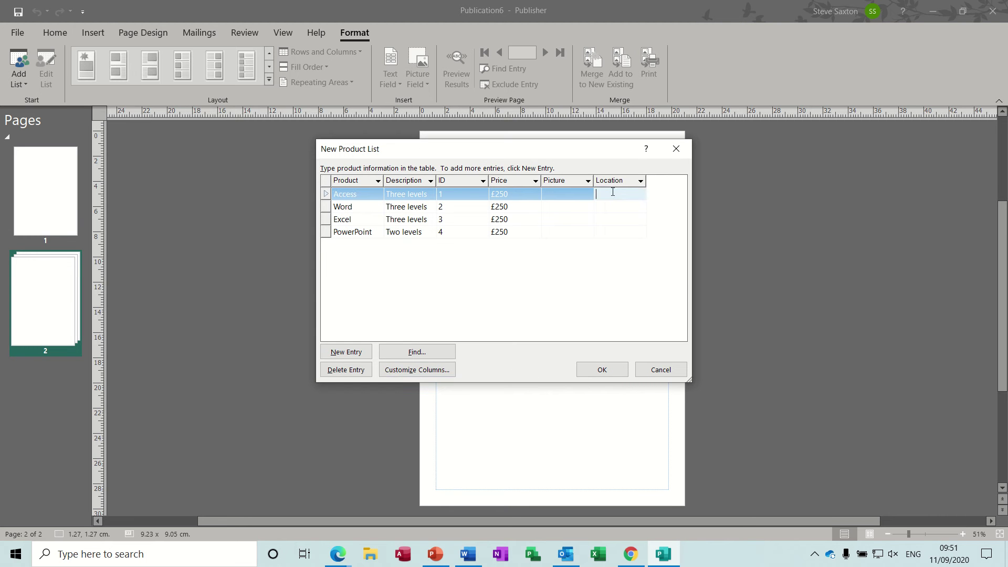
type("Leeds")
key("Down")
type("L")
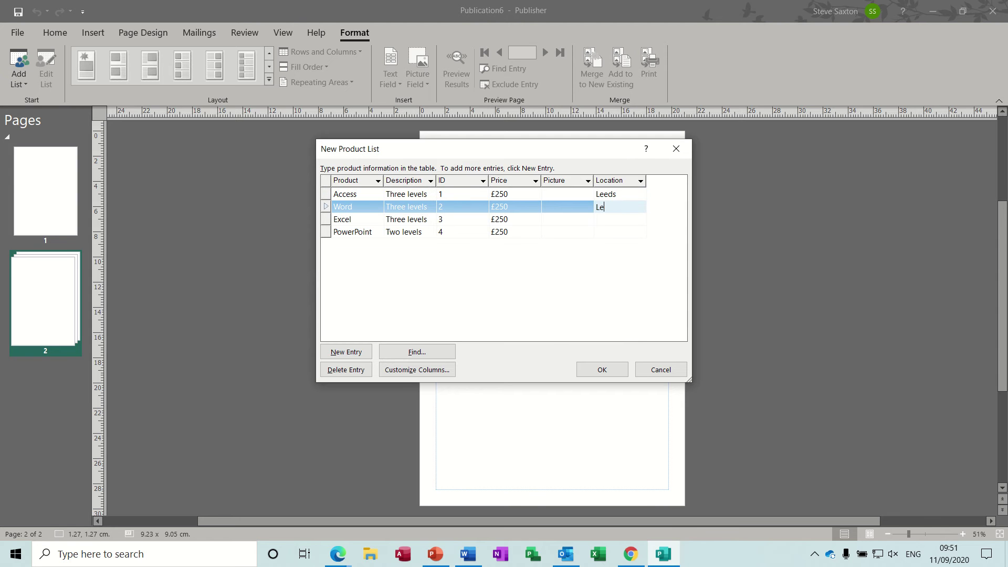
key("Down")
type("L")
key("Down")
type("Dr")
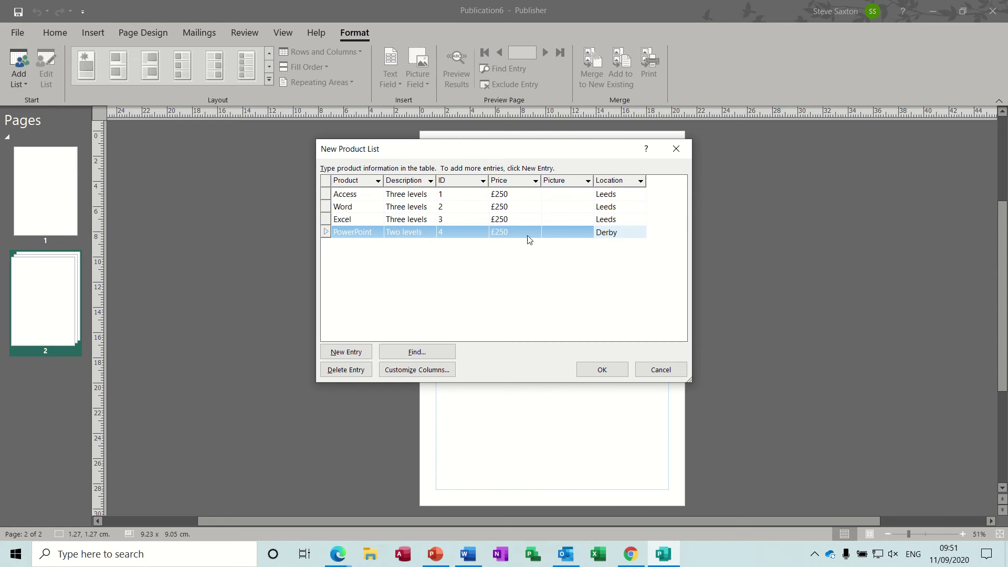
Step: Save the address list as courses, replacing the existing courses.mdb
left_click(591, 370)
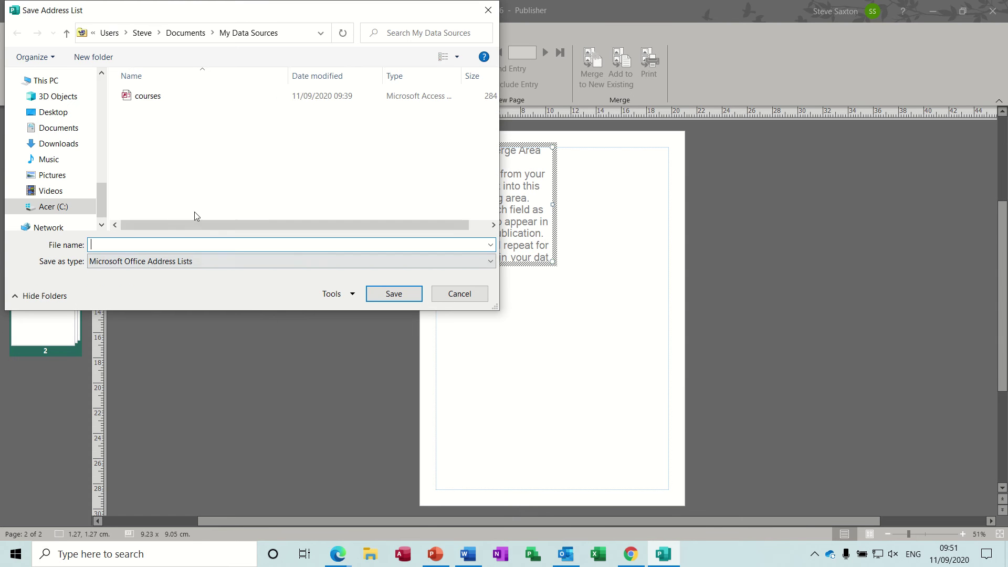
left_click(158, 102)
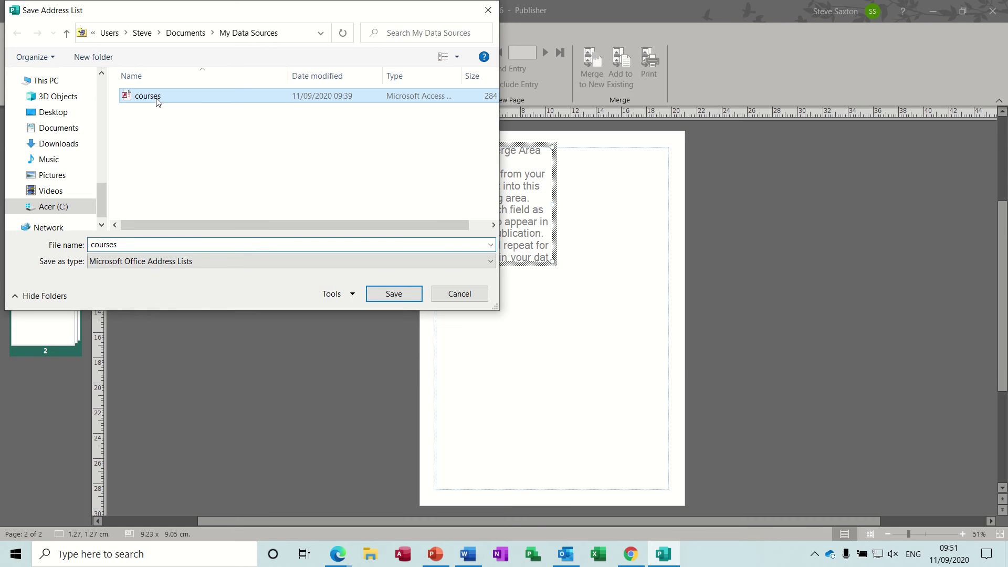
left_click(389, 294)
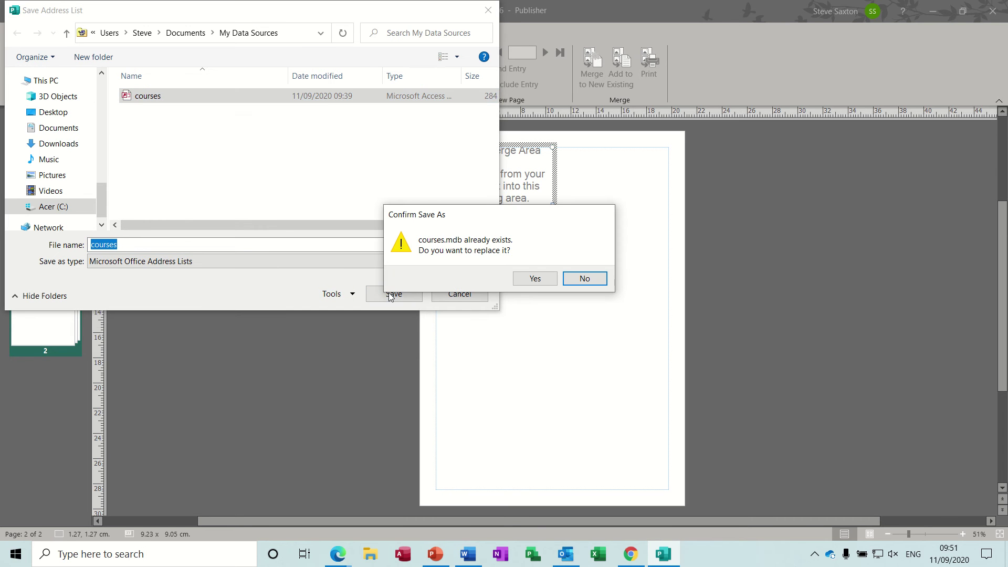
left_click(533, 281)
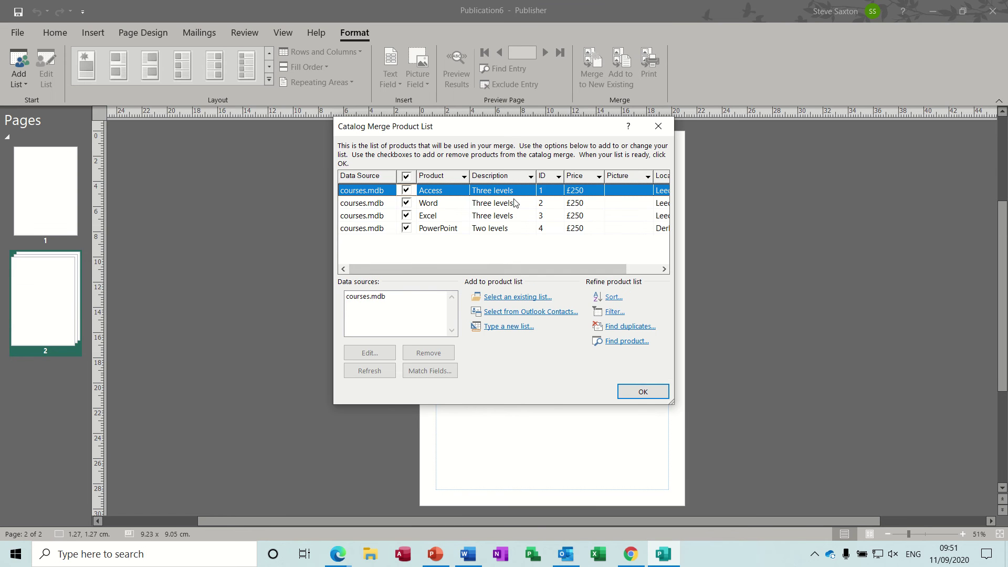
Step: Review courses.mdb records and column filters without changes, then accept it as the product list
left_click(371, 296)
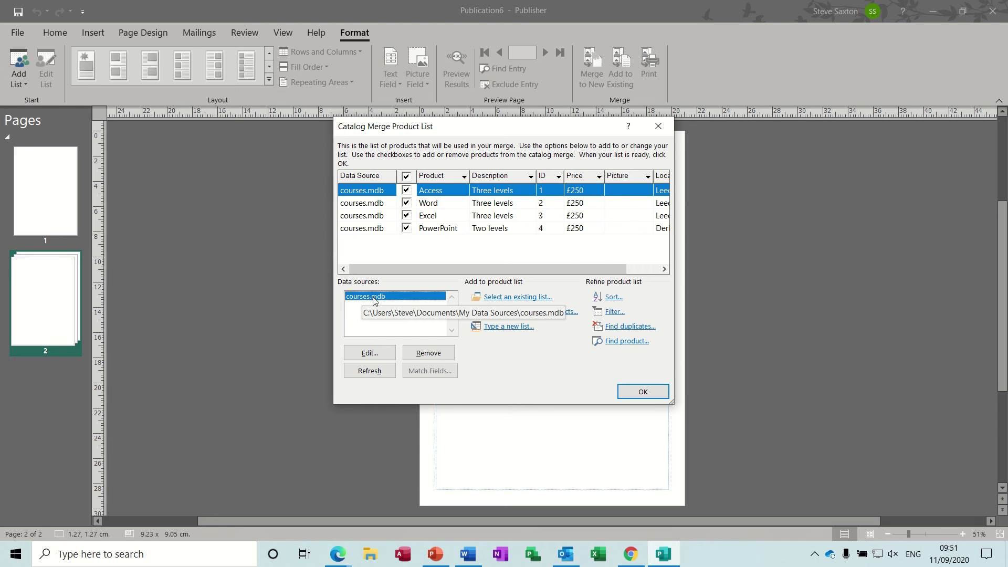
left_click(381, 354)
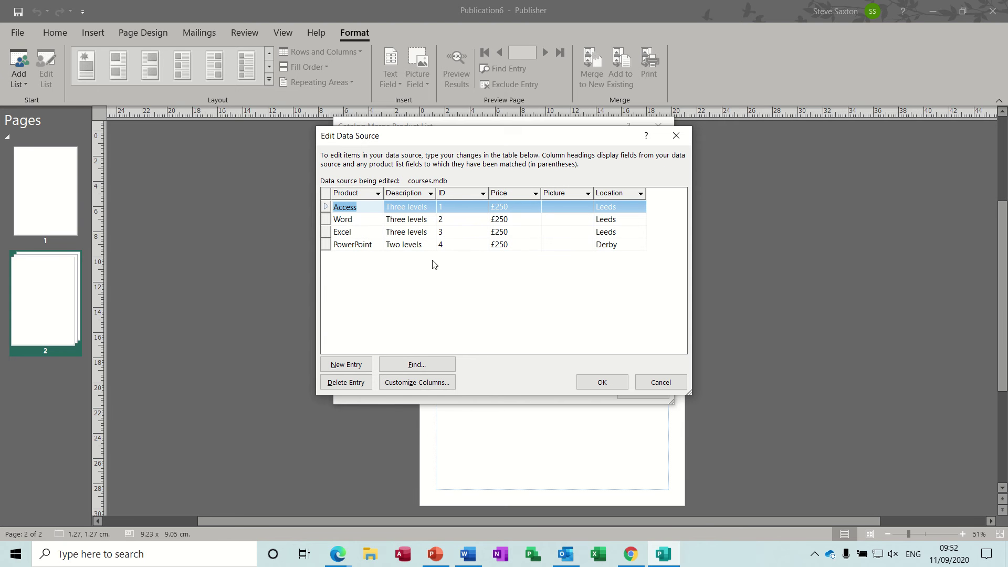
left_click(598, 383)
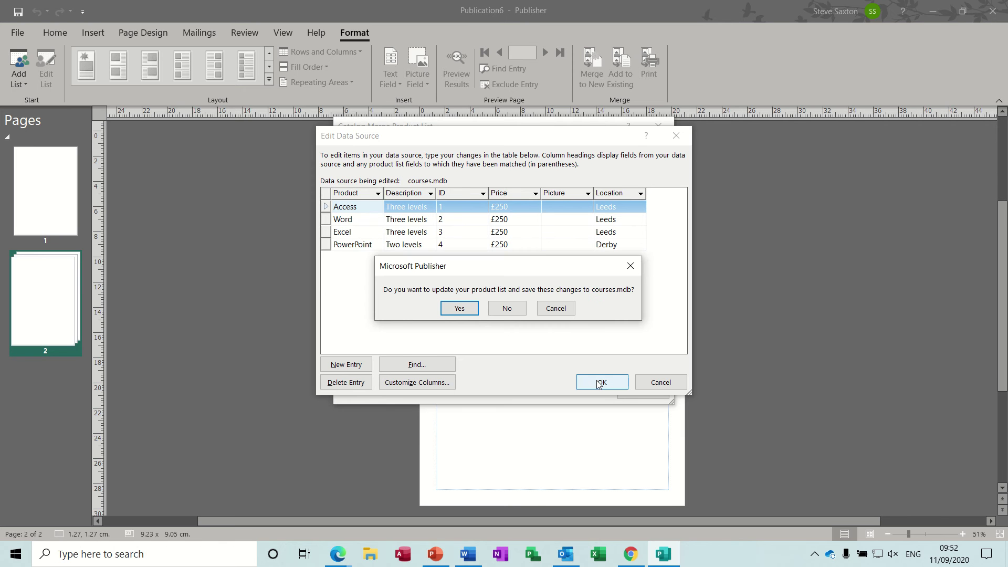
left_click(508, 310)
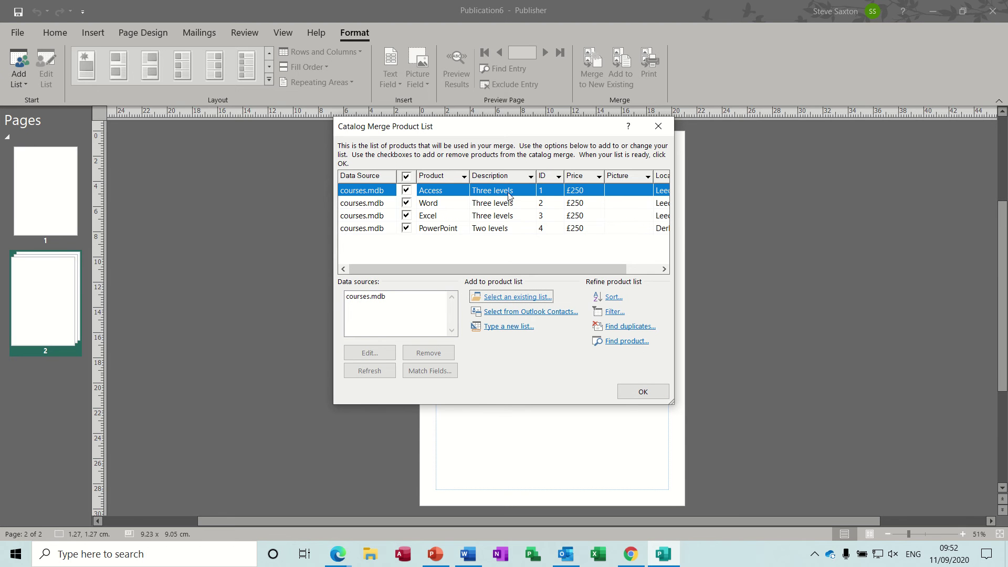
left_click(530, 177)
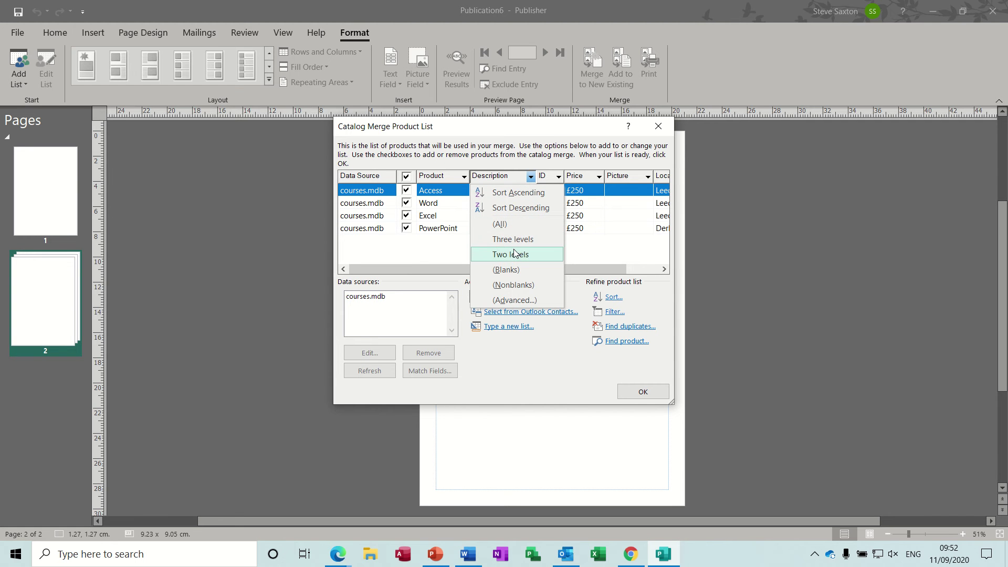
left_click(529, 179)
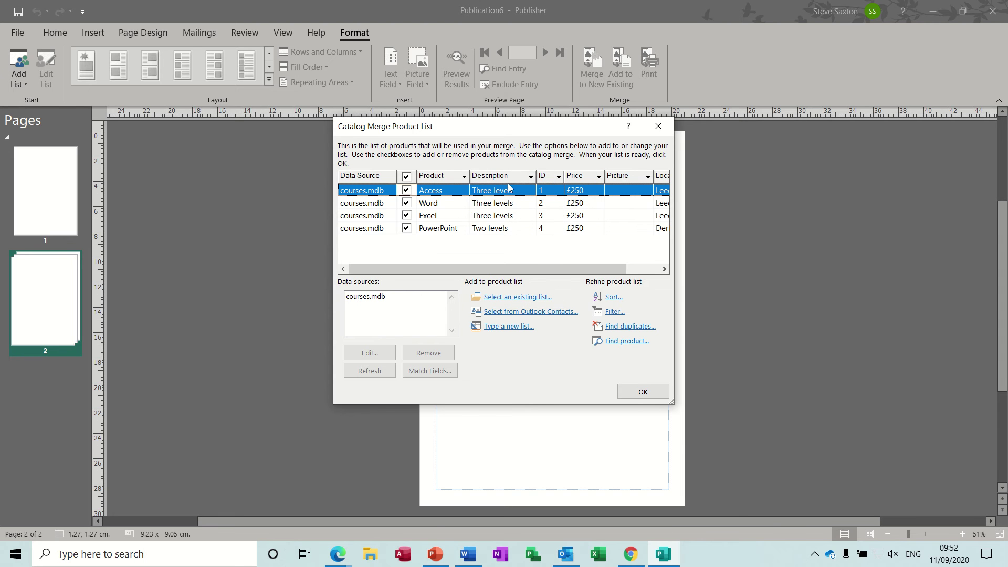
left_click(464, 177)
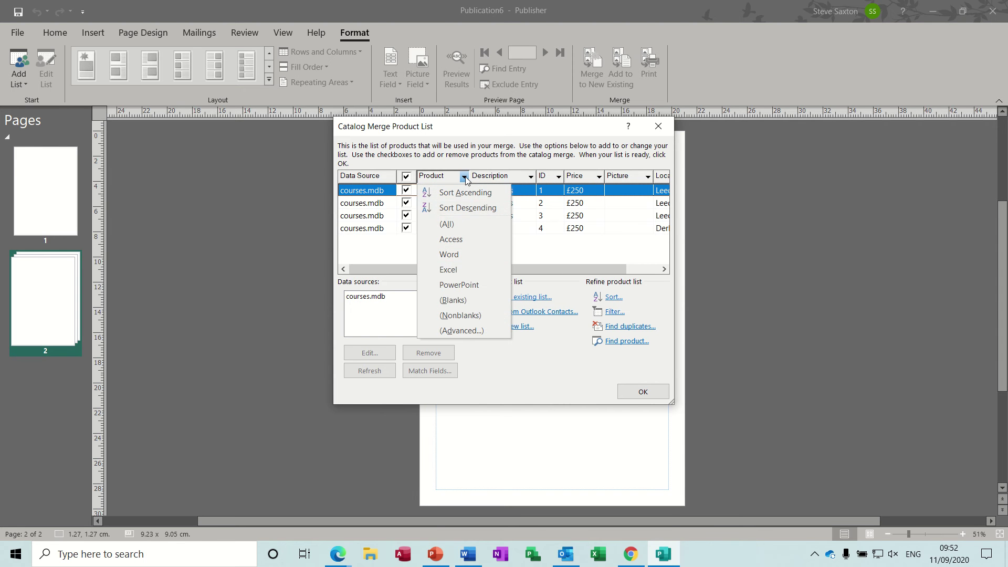
left_click(465, 179)
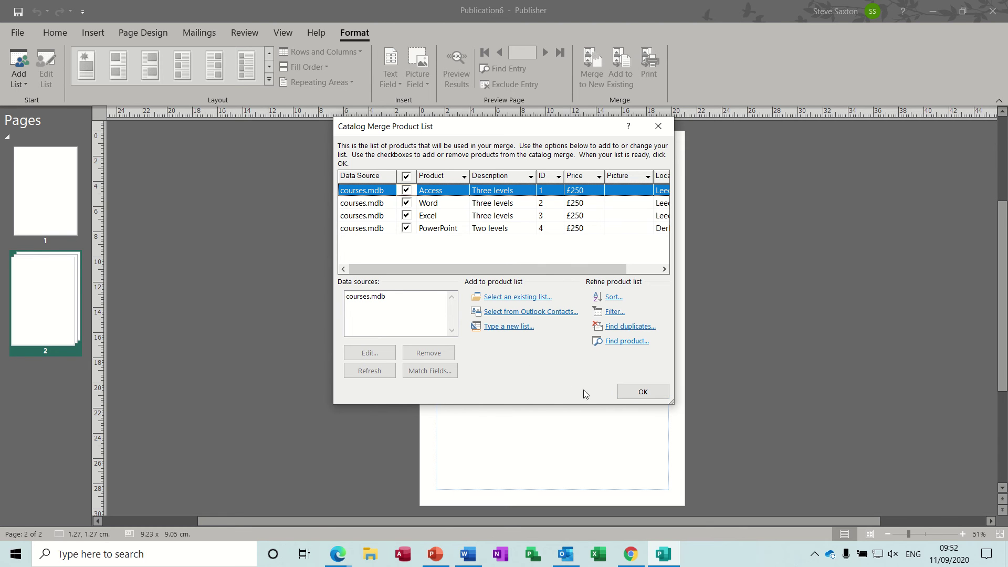
left_click(635, 391)
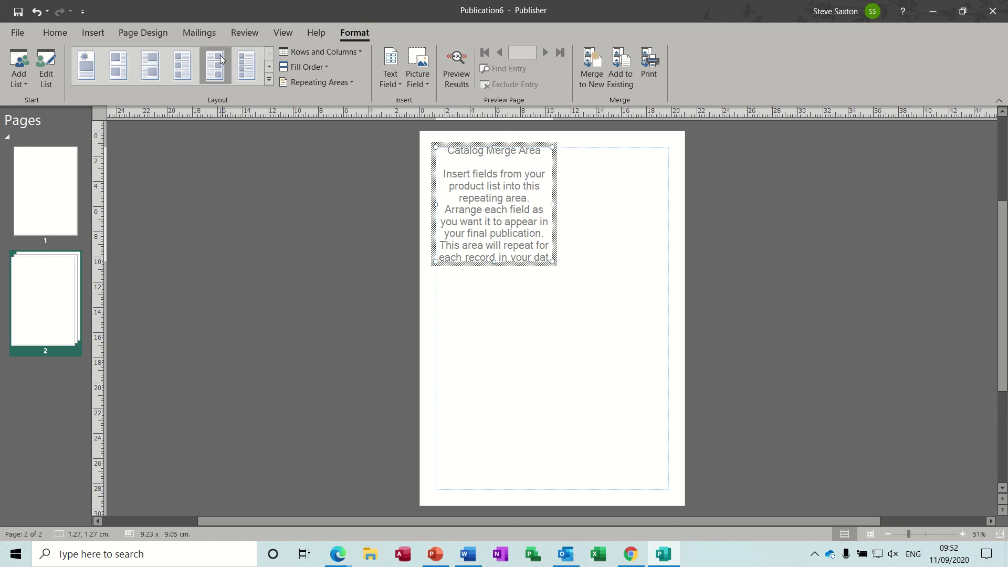
Step: Apply the '3 entries, picture on left' layout and zoom in on the first entry
left_click(183, 63)
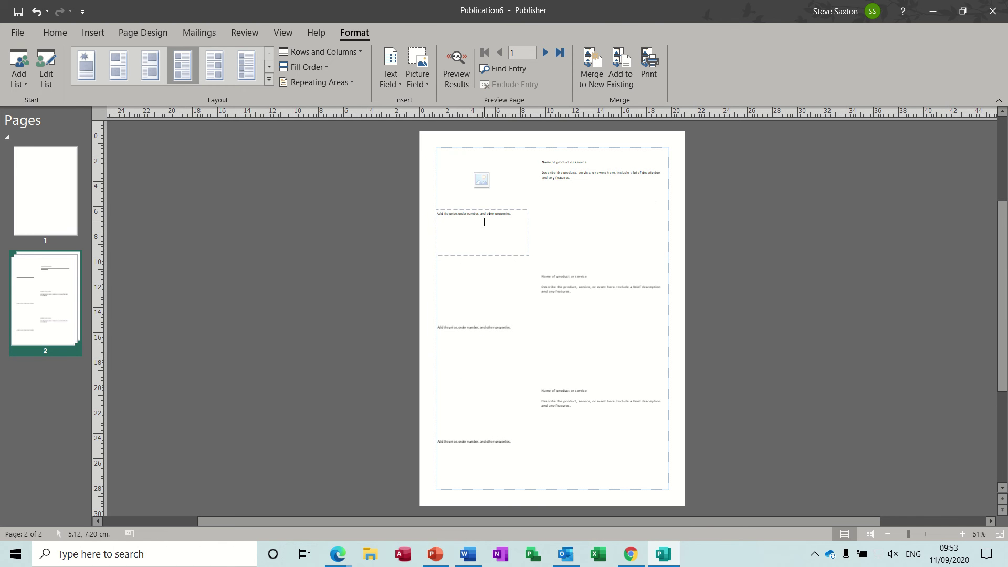
left_click(483, 215)
left_click(481, 181)
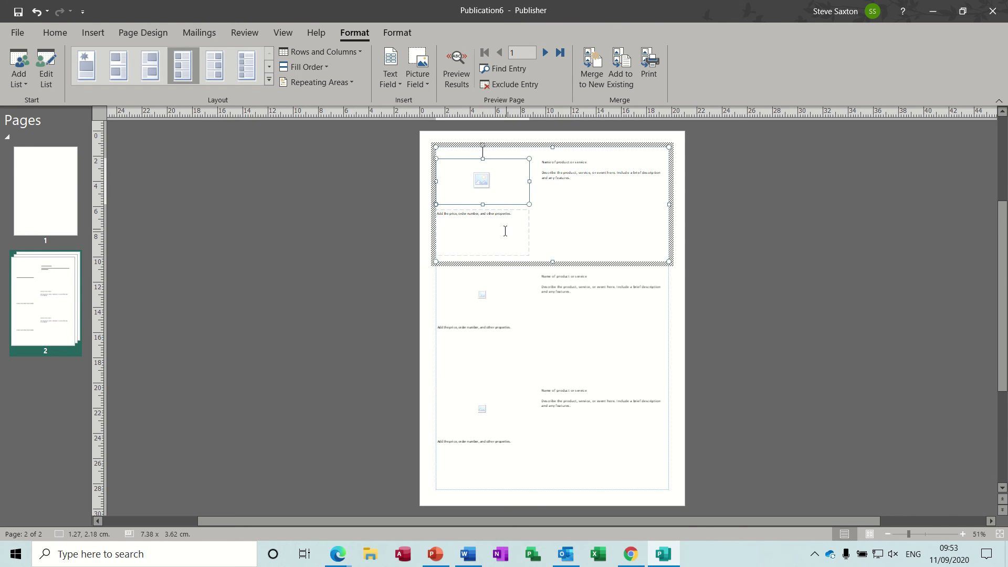
left_click(481, 216)
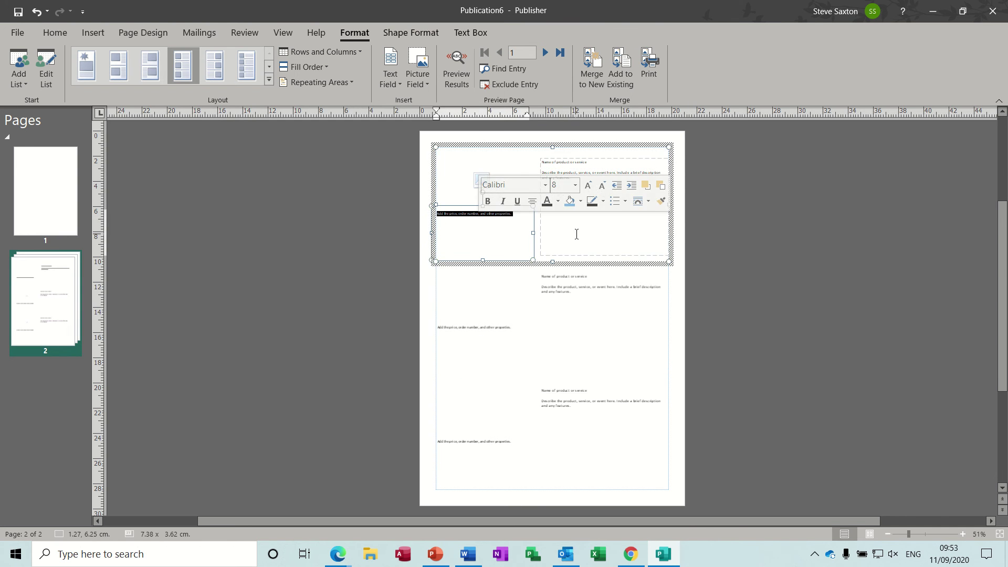
left_click(553, 235)
left_click(503, 233)
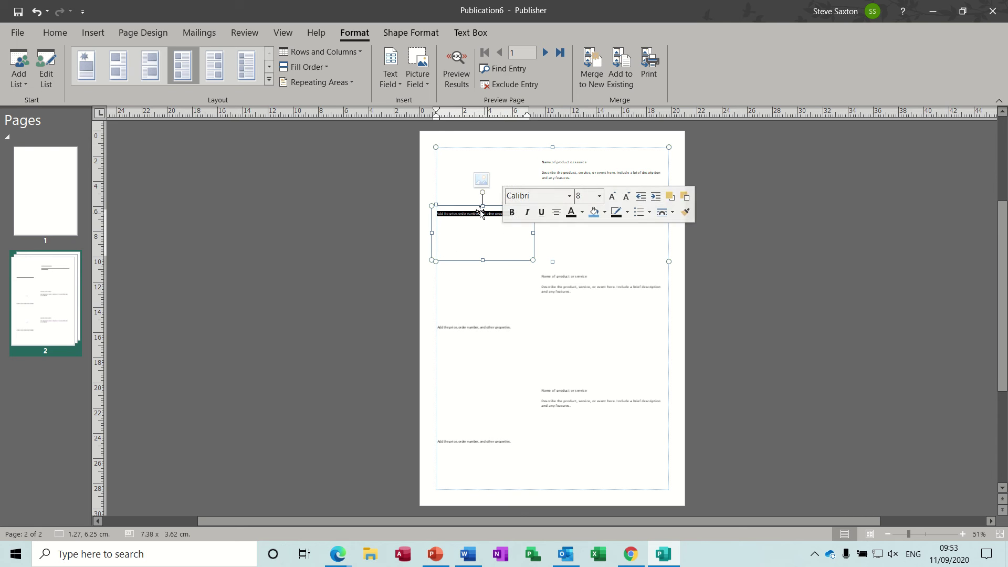
left_click(462, 167)
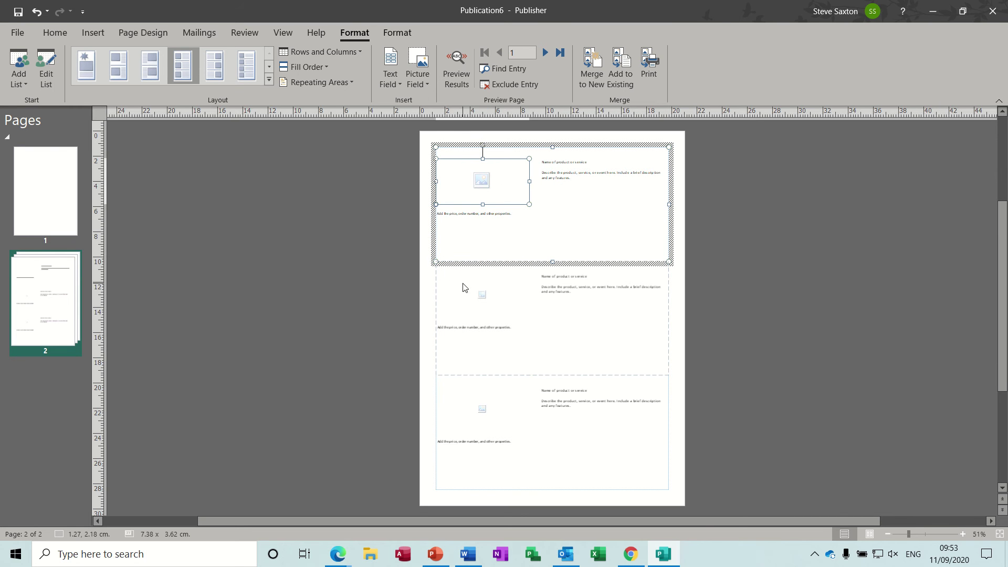
left_click(959, 532)
left_click(959, 532)
left_click(959, 532)
left_click(959, 532)
left_click(959, 533)
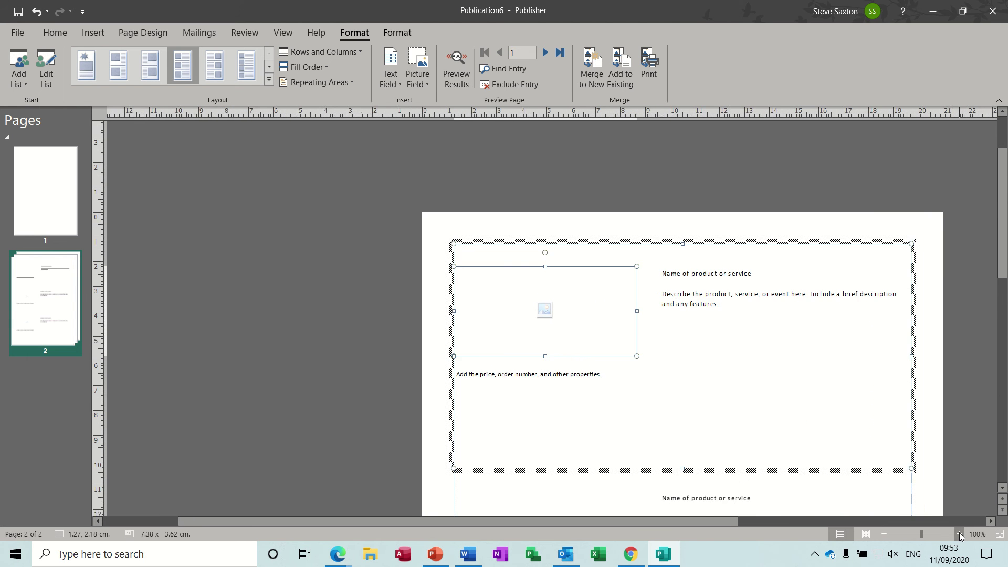
left_click(959, 532)
left_click(959, 532)
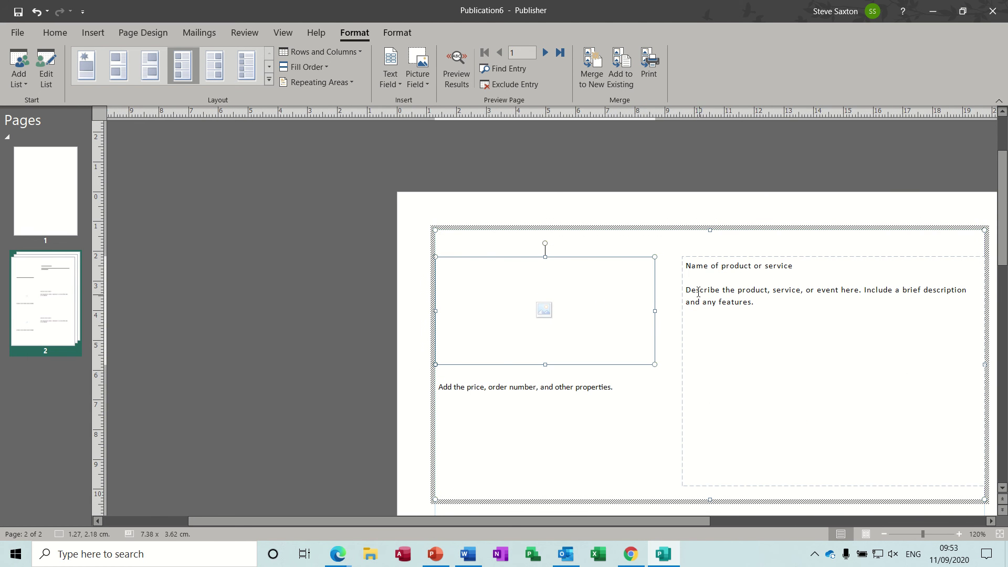
left_click_drag(691, 268, 790, 270)
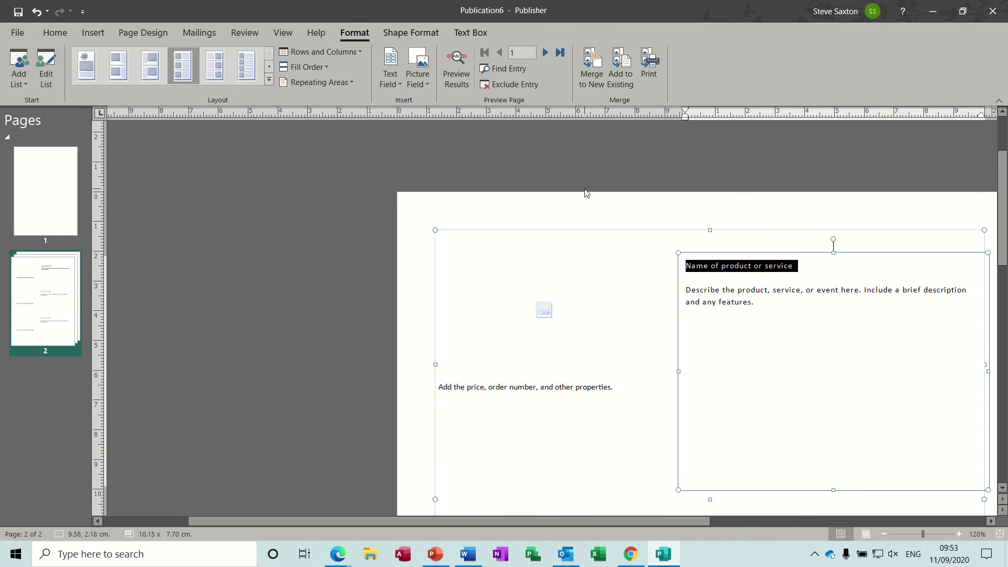
left_click(396, 83)
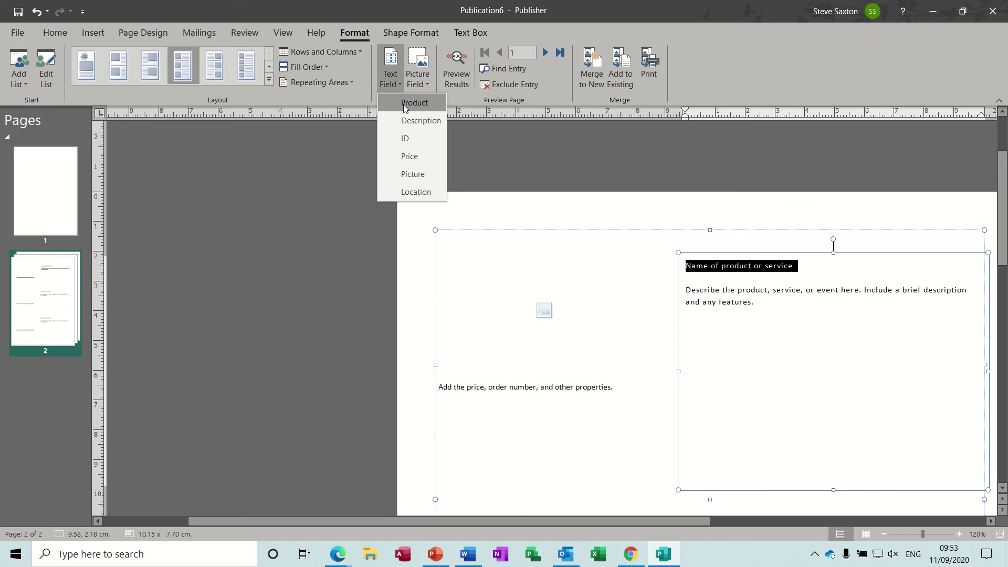
left_click(403, 104)
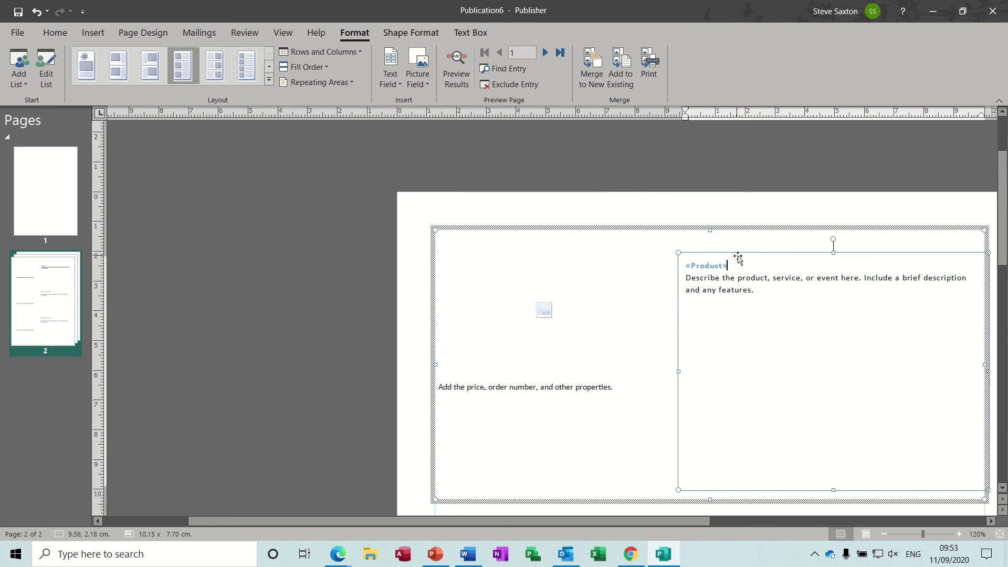
key("Return")
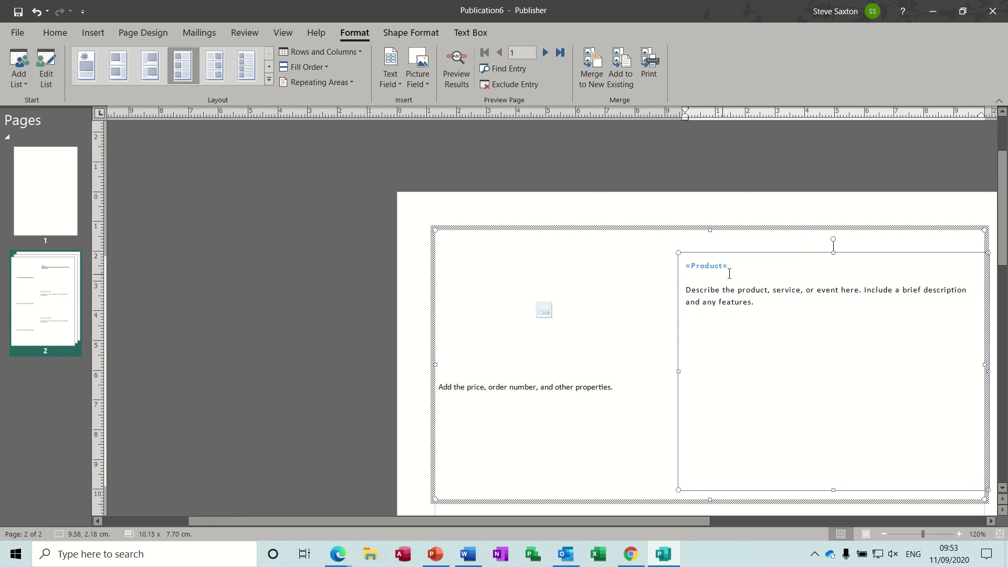
left_click(710, 267)
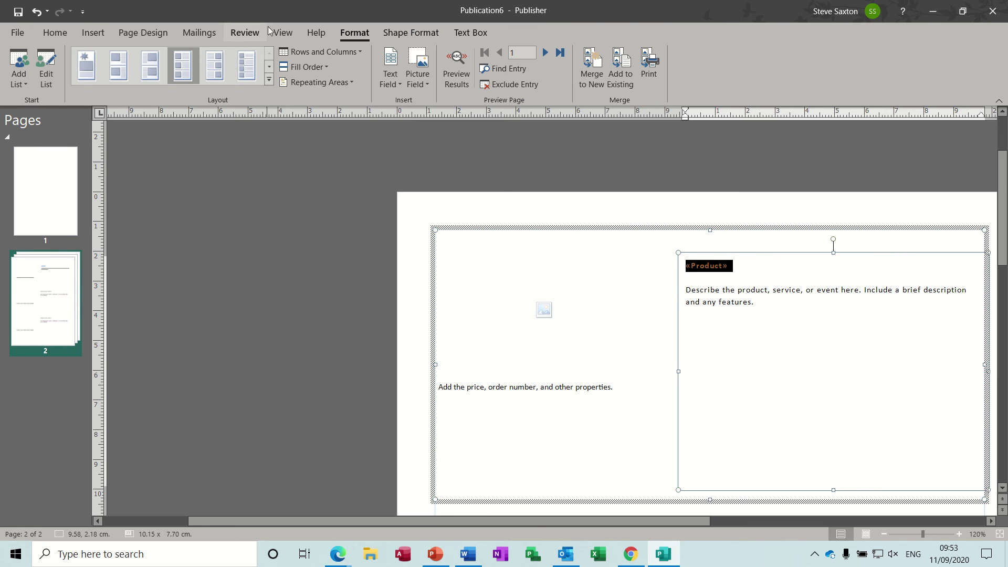
left_click(55, 33)
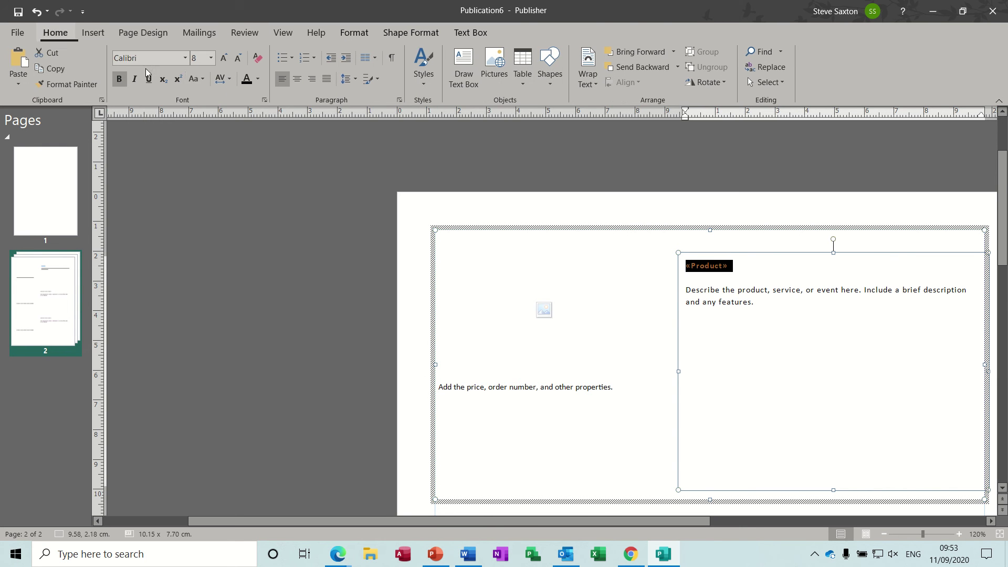
left_click(211, 58)
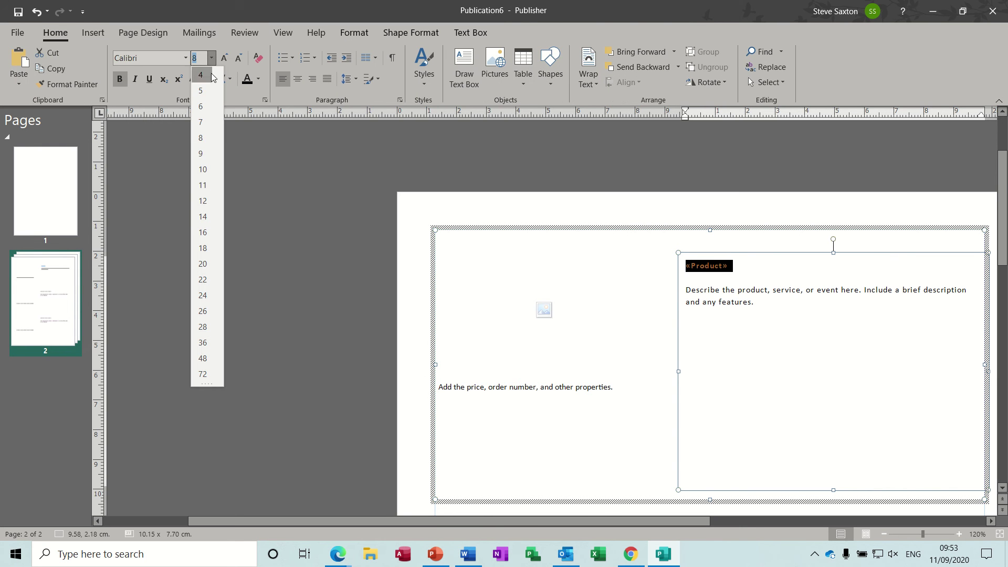
left_click(203, 217)
triple_click(711, 314)
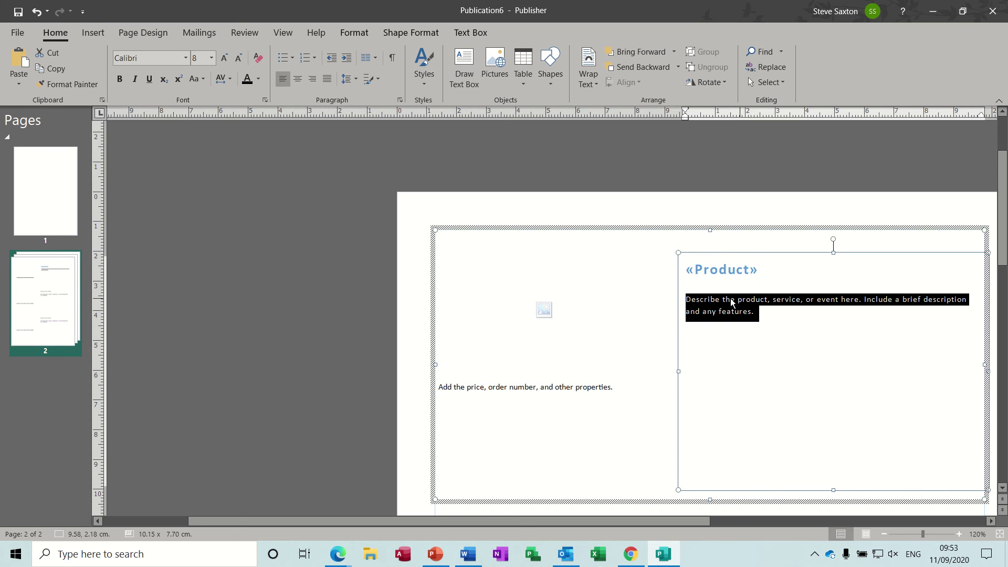
left_click(480, 34)
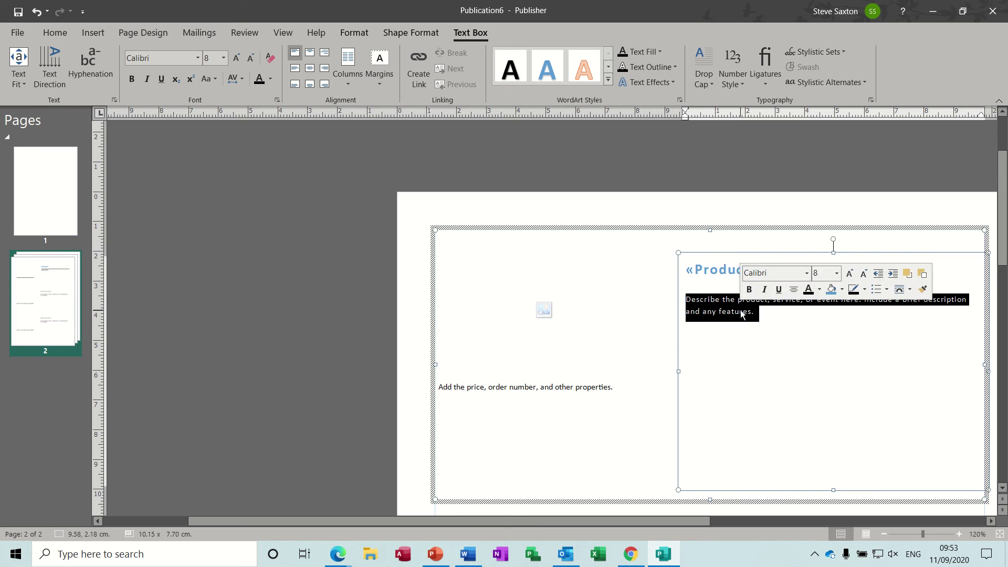
left_click(85, 33)
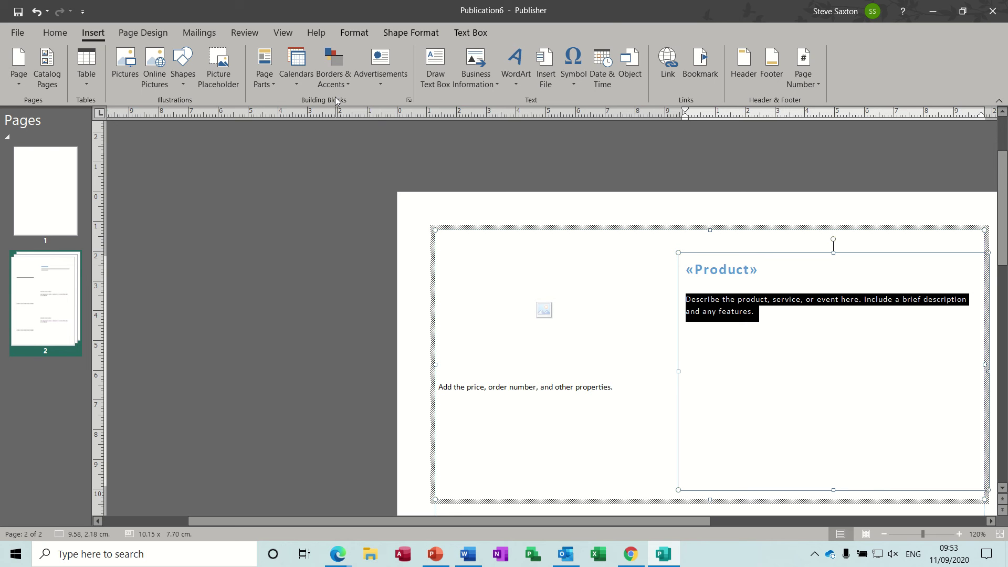
key("alt+h")
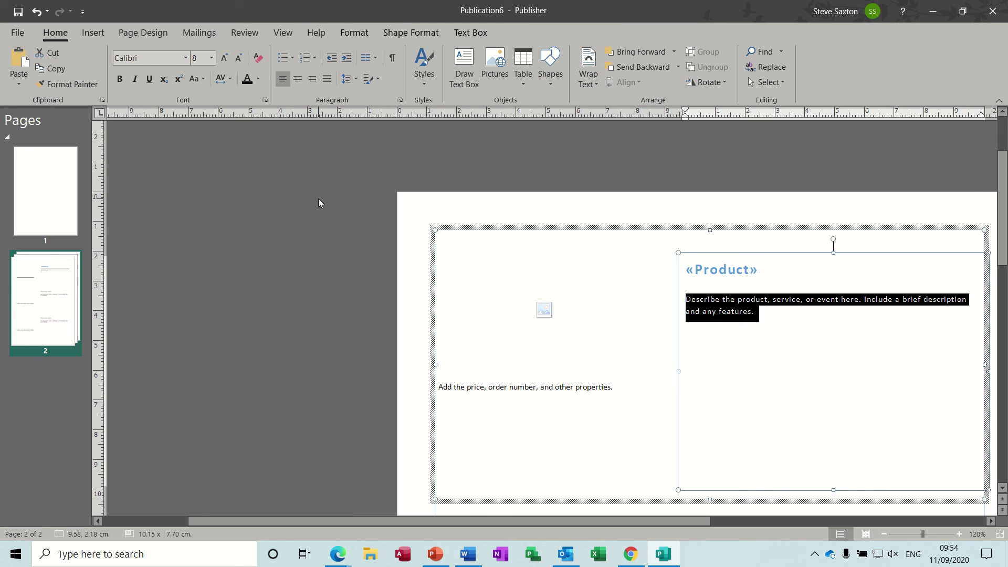
Step: Replace the sample description with the Description merge field
left_click(344, 33)
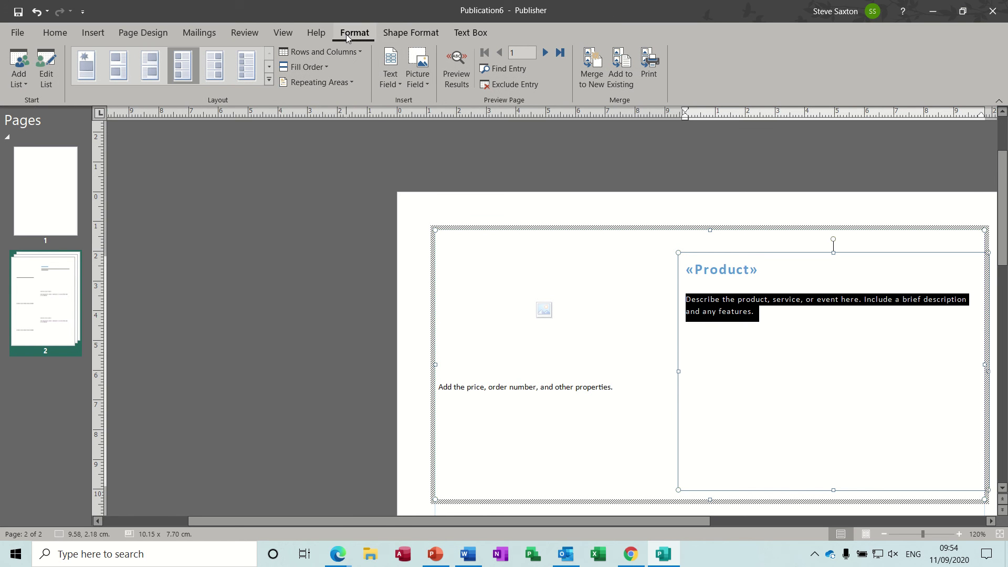
left_click(398, 87)
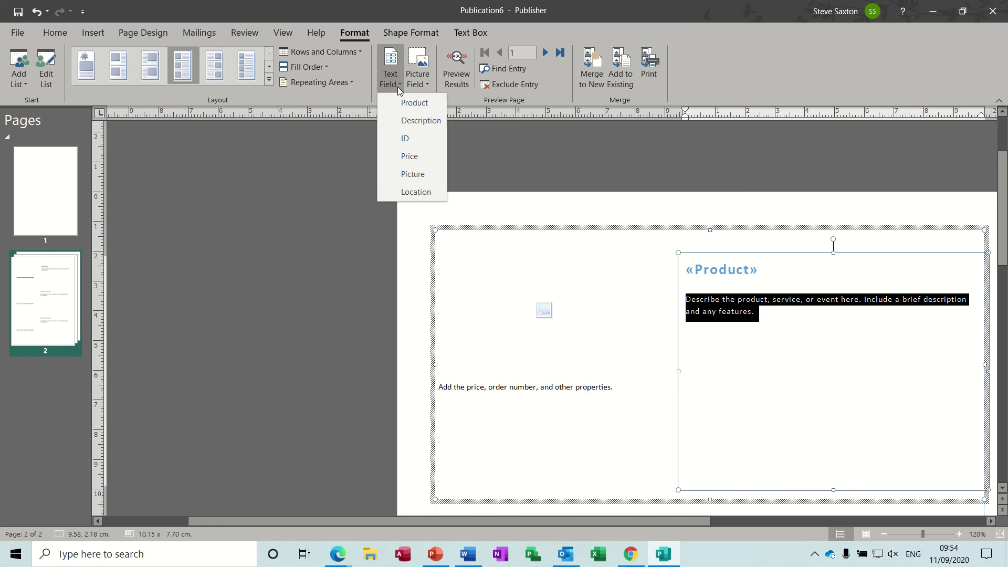
left_click(417, 121)
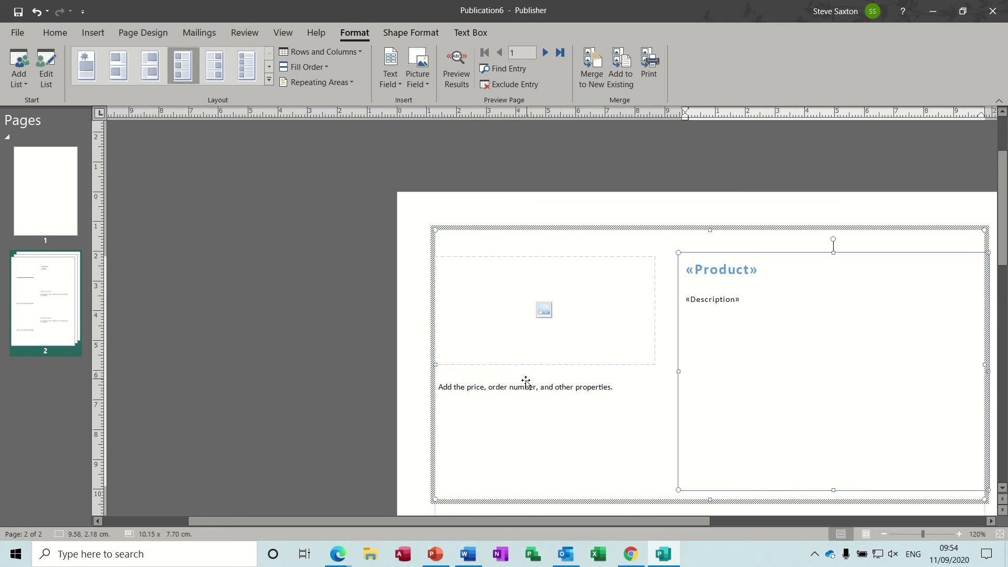
Step: Replace the sample price text with the Price field, followed by the Location field
left_click(555, 387)
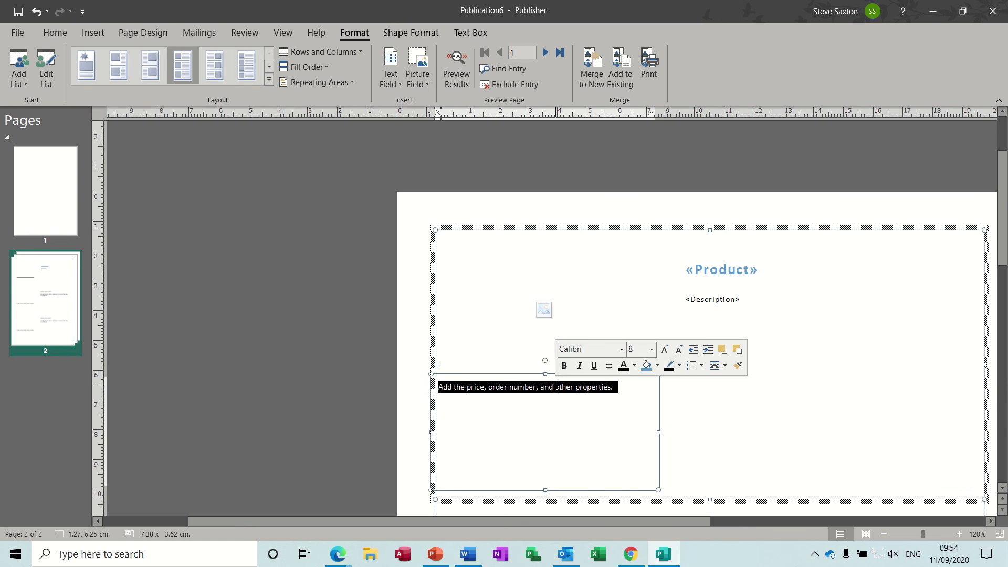
left_click(396, 83)
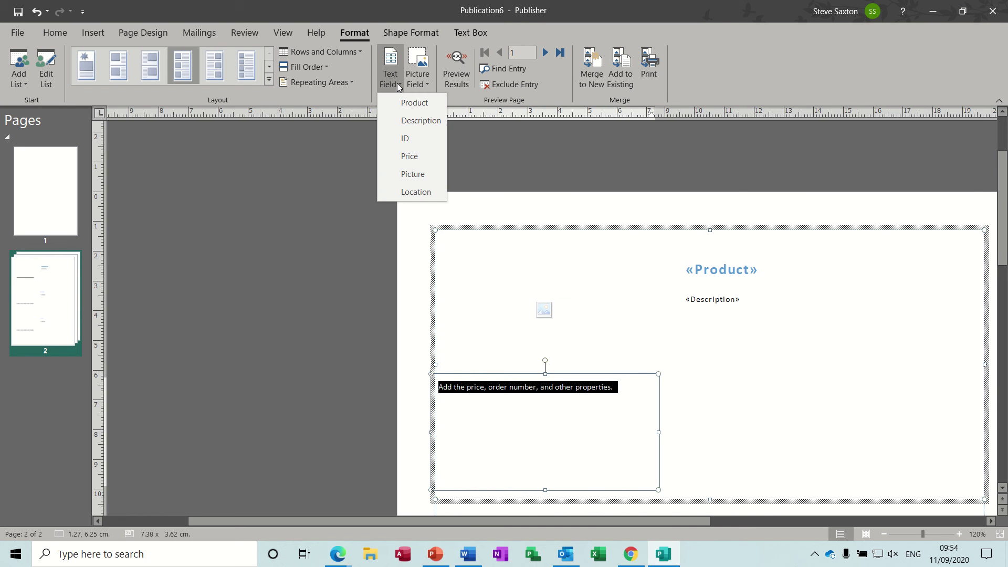
left_click(415, 156)
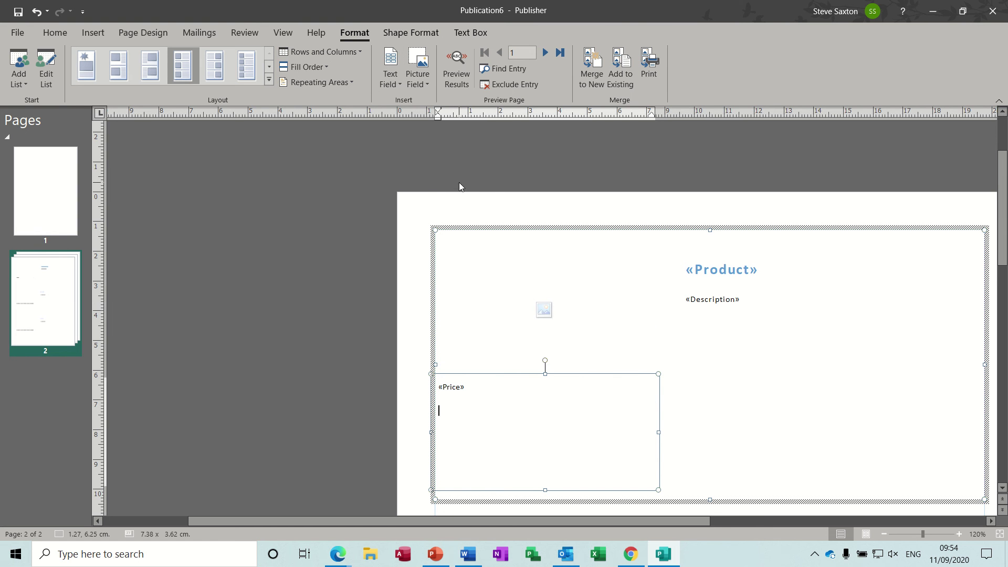
left_click(398, 86)
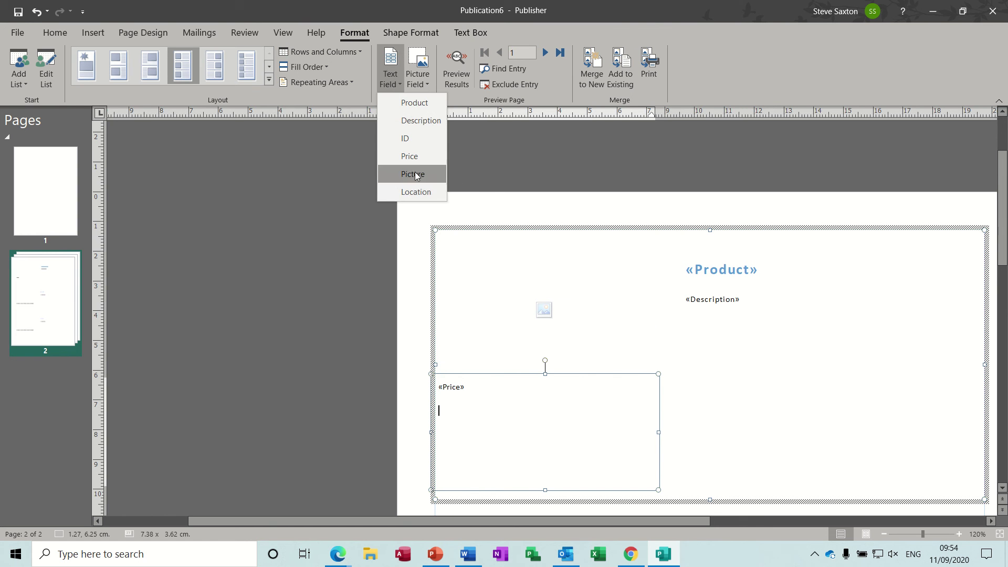
left_click(419, 193)
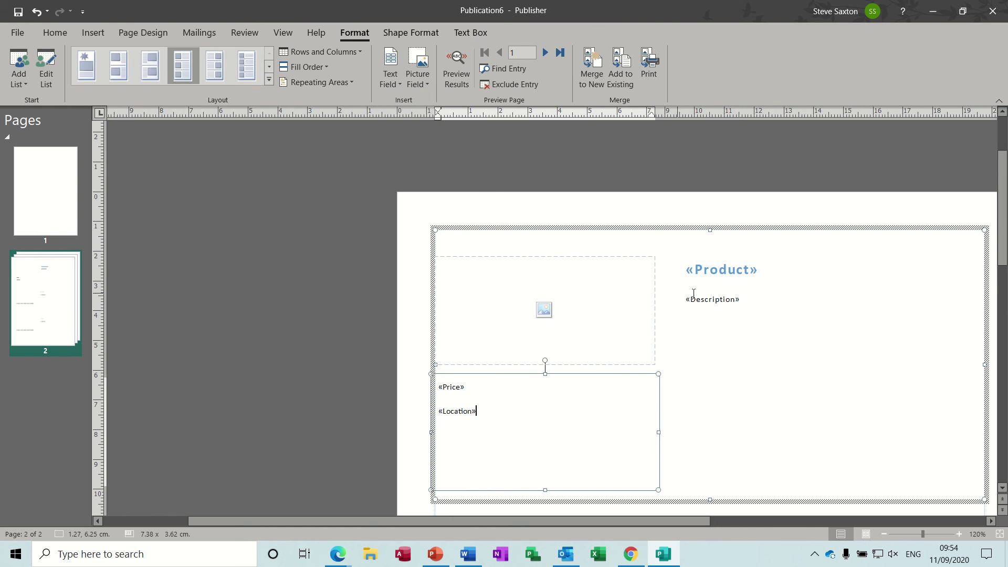
Step: Preview the Access record and add 'Price per course is' before £250
left_click(456, 57)
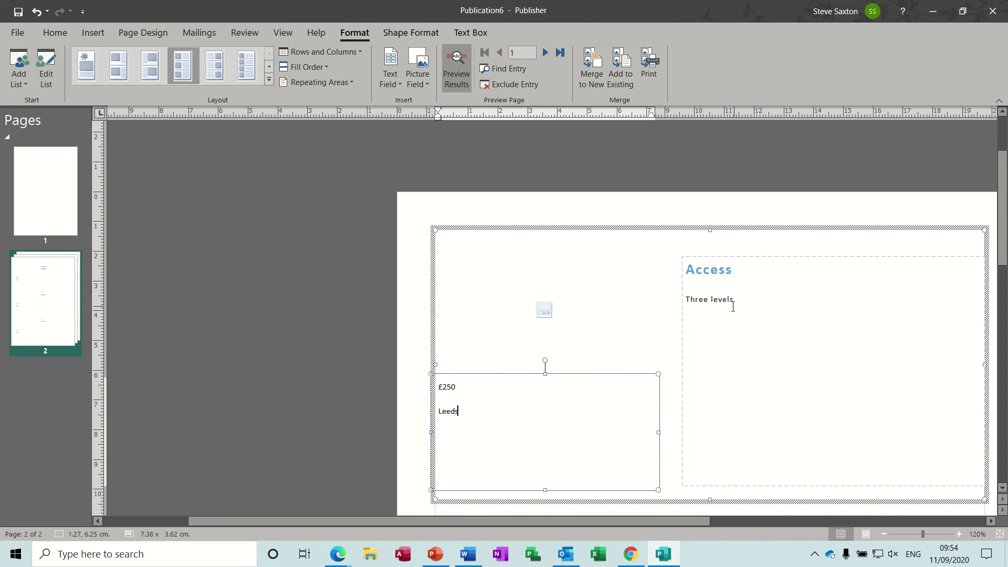
double_click(443, 387)
left_click(436, 387)
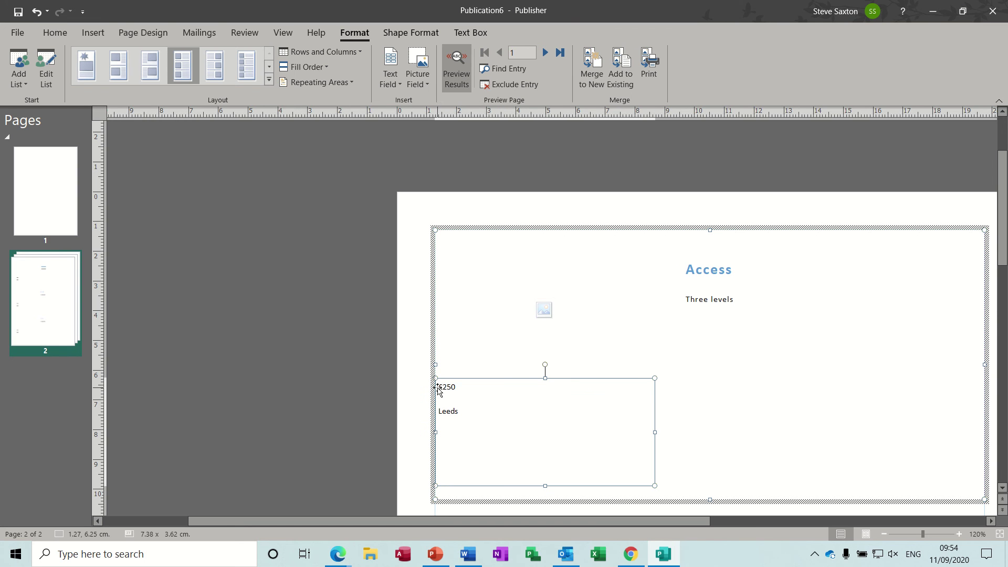
left_click(439, 386)
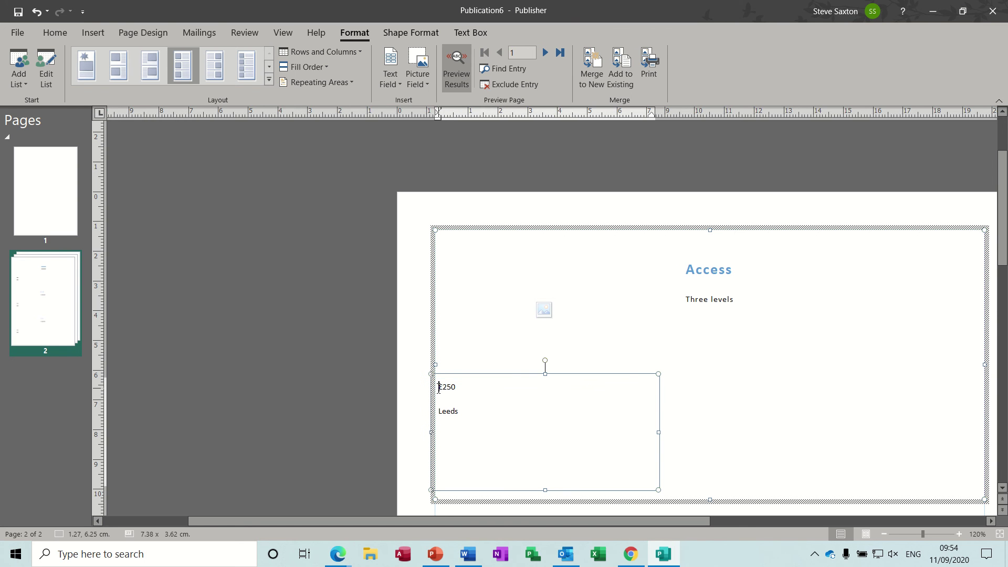
type("Price per")
type("rse is")
Step: Add 'Location for the courses is' before Leeds and 'This course has' before Three levels
double_click(439, 412)
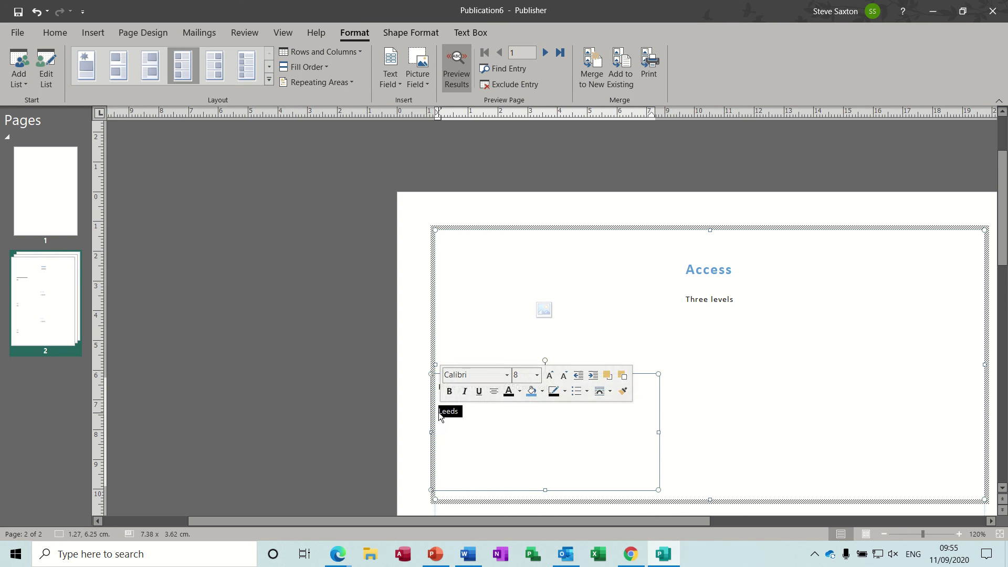
left_click(439, 412)
type("Location ")
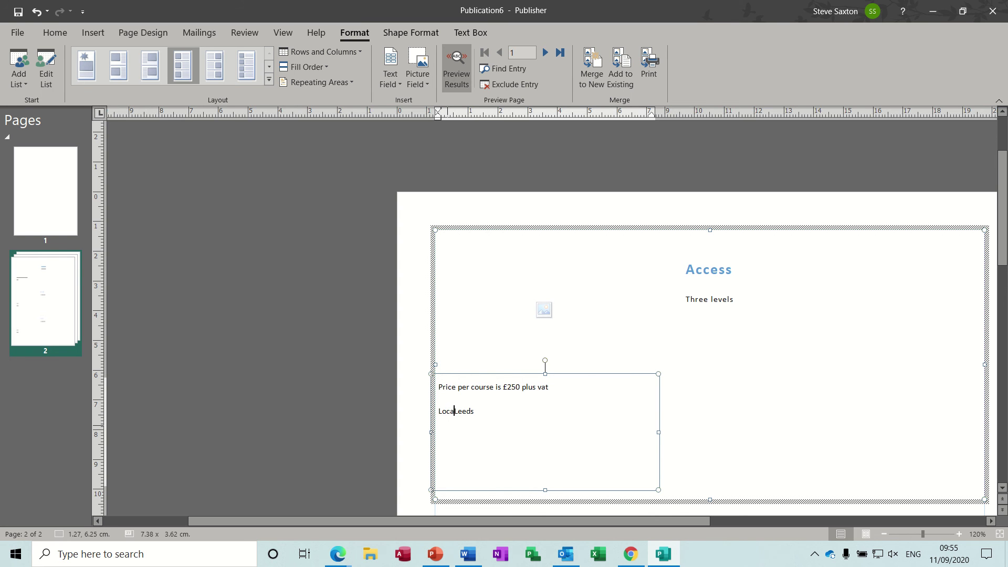
type("for the courses is")
left_click(688, 300)
left_click(686, 300)
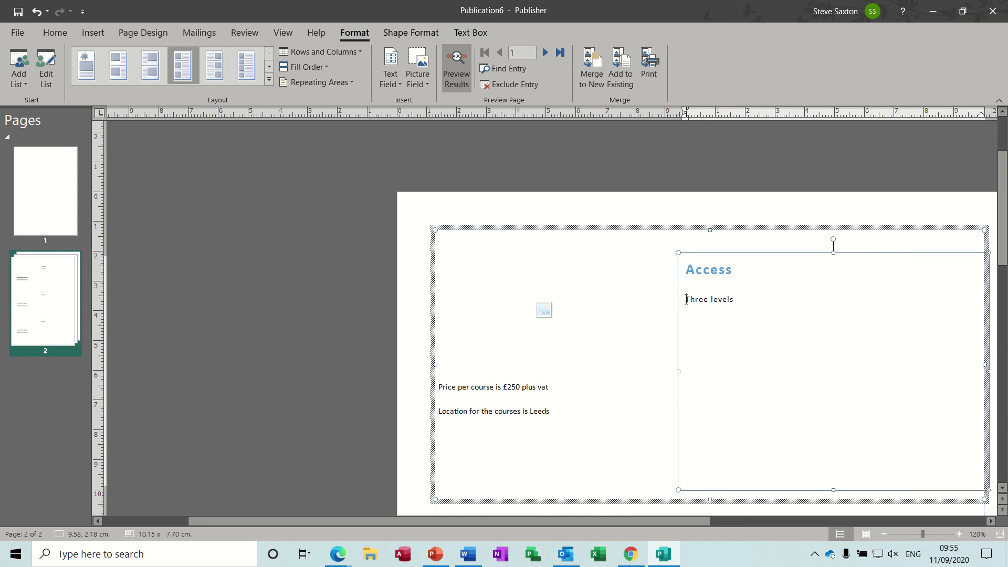
type("This course has")
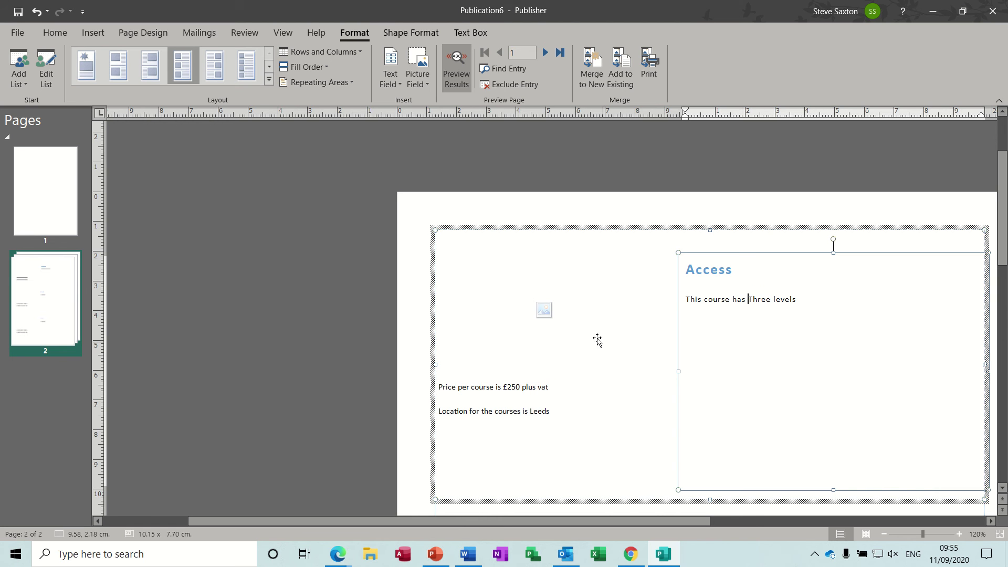
Step: Insert a Picture merge field into the image frame, using the Publisher folder as its picture source
left_click(544, 310)
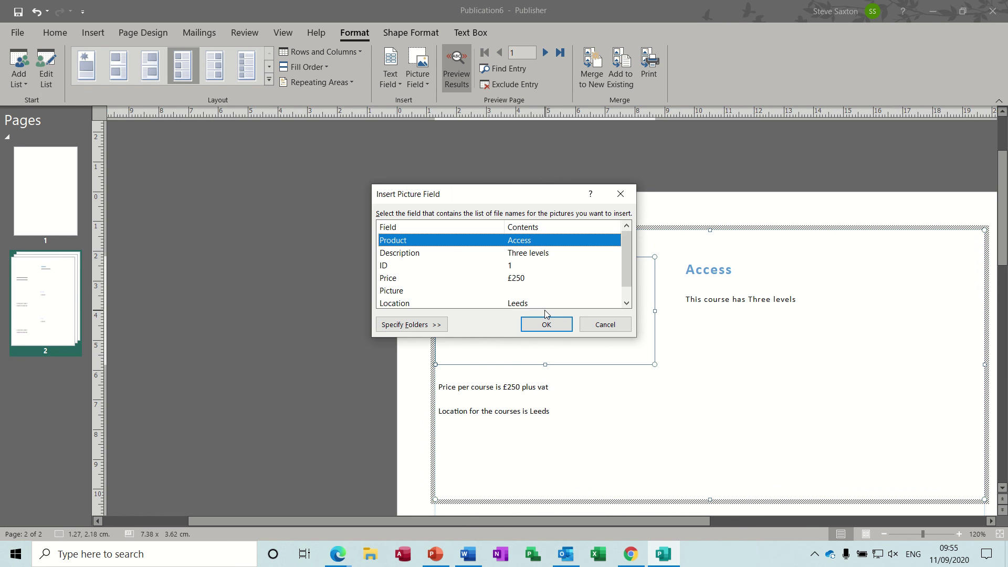
left_click(402, 292)
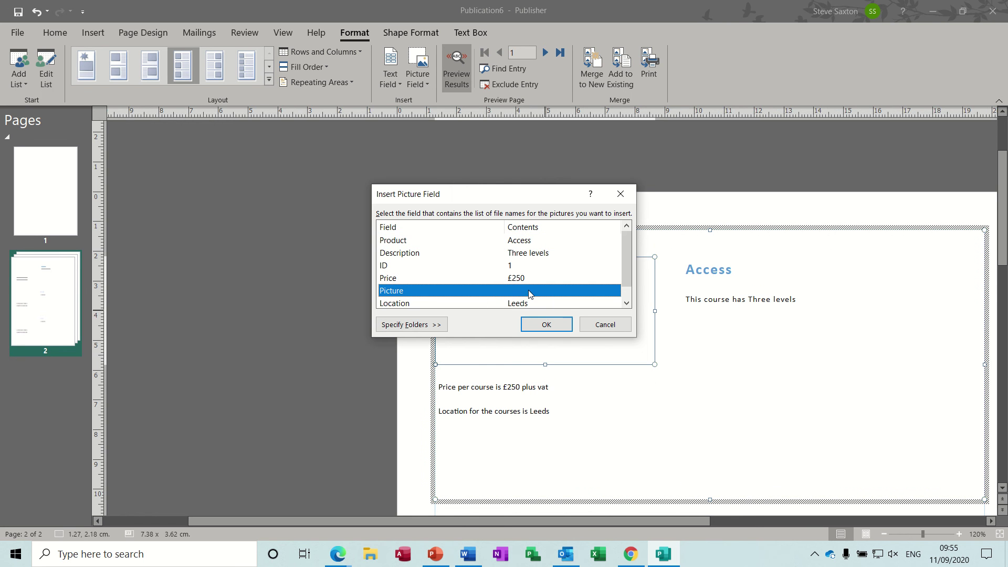
left_click(418, 326)
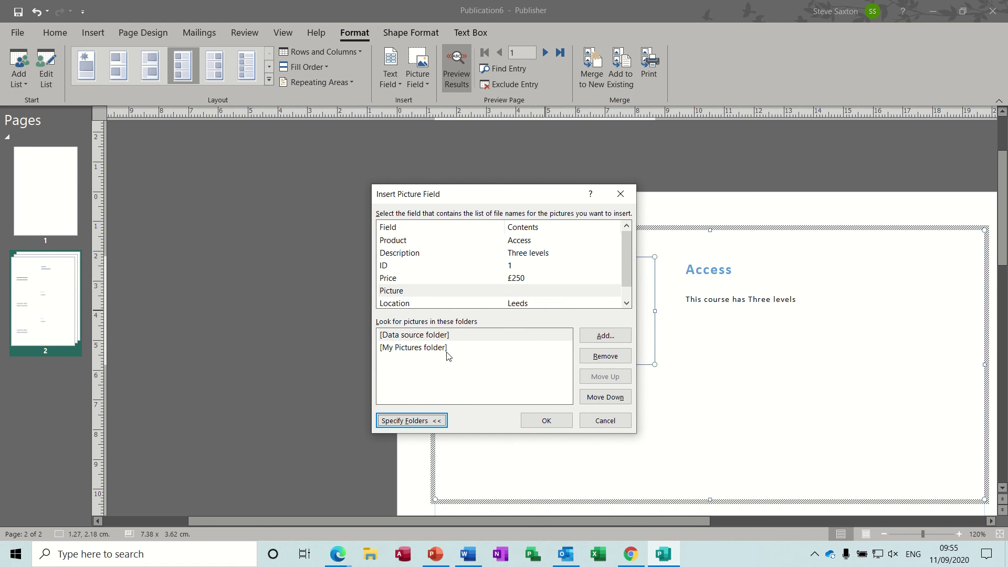
left_click(602, 342)
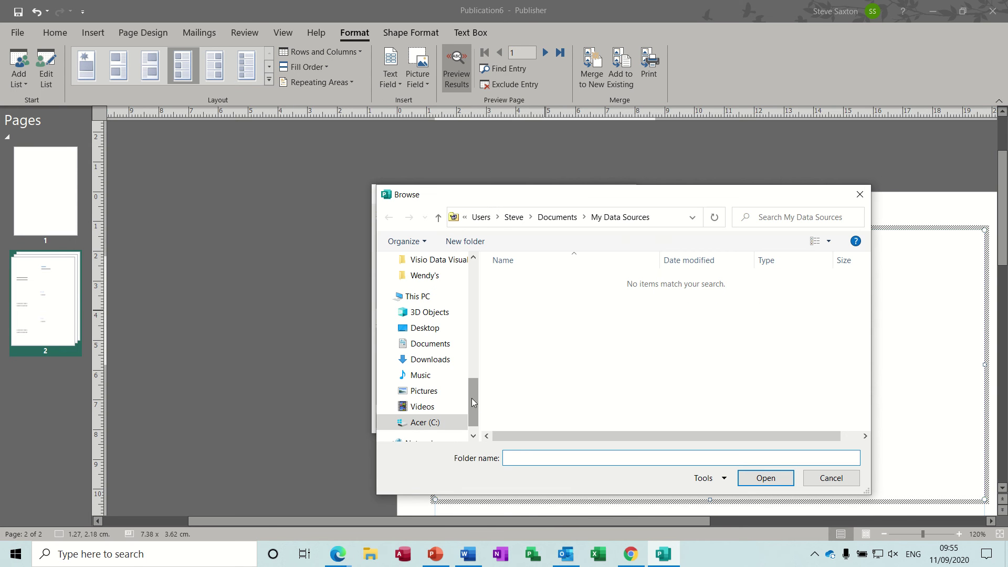
left_click_drag(471, 398, 473, 371)
left_click(424, 309)
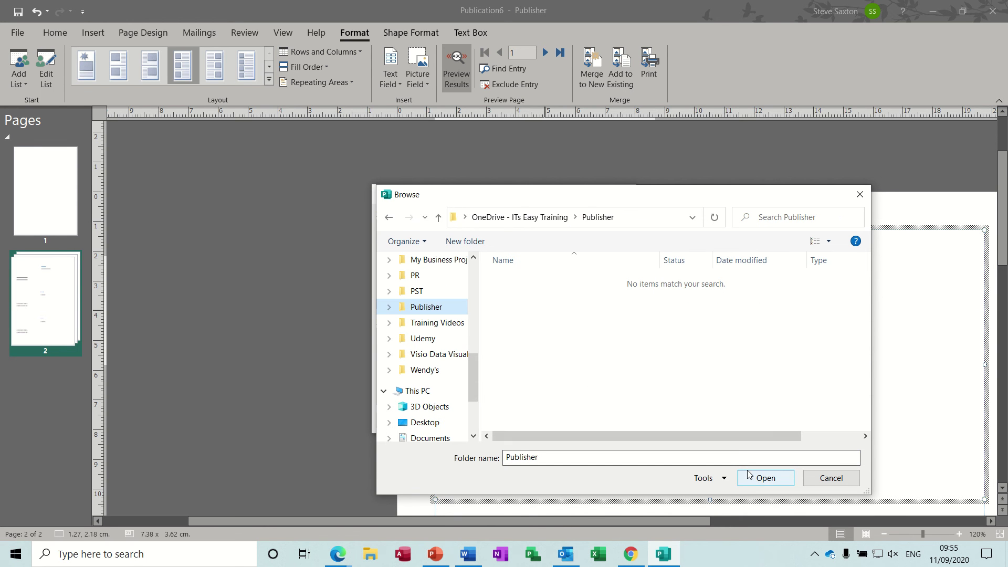
left_click(764, 478)
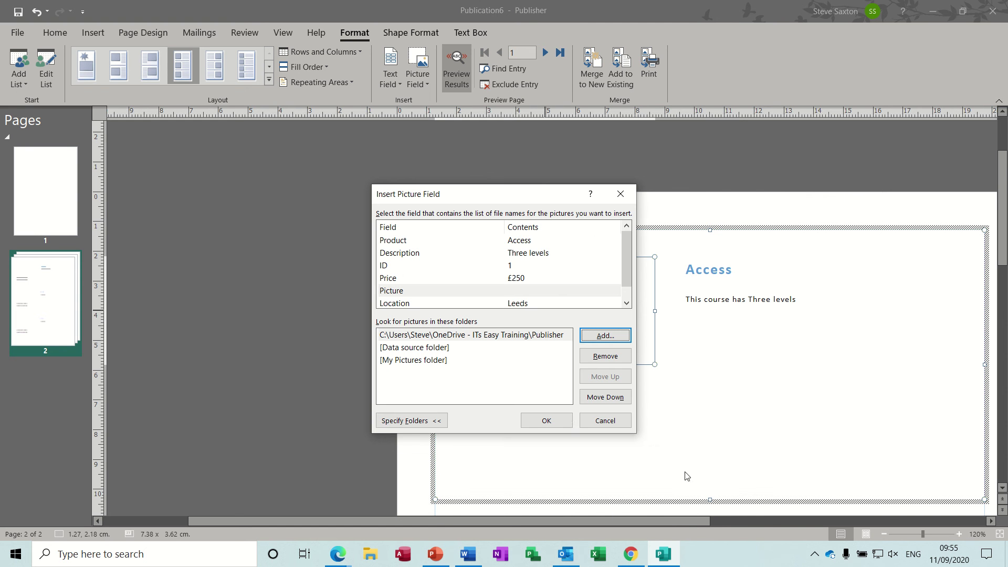
left_click(518, 335)
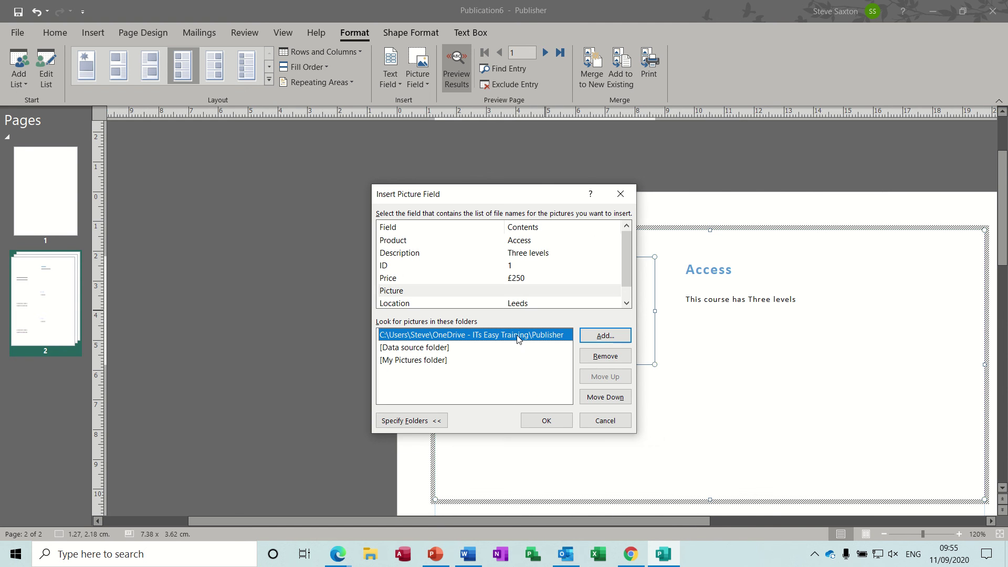
left_click(545, 420)
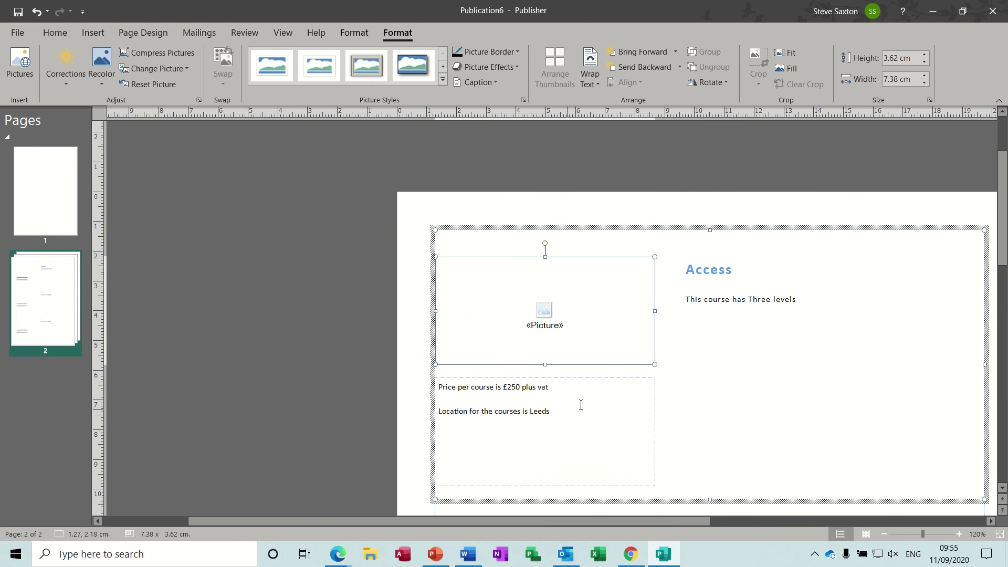
mouse_move(1003, 219)
left_mouse_down()
mouse_move(1005, 394)
mouse_move(999, 229)
left_mouse_up()
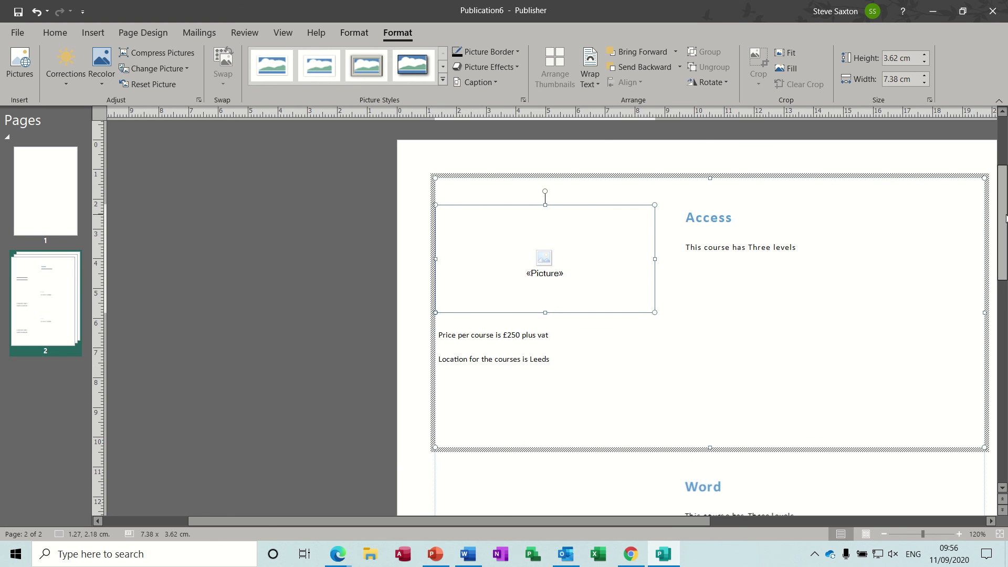
mouse_move(1005, 217)
left_mouse_down()
mouse_move(1005, 235)
mouse_move(1005, 217)
left_mouse_up()
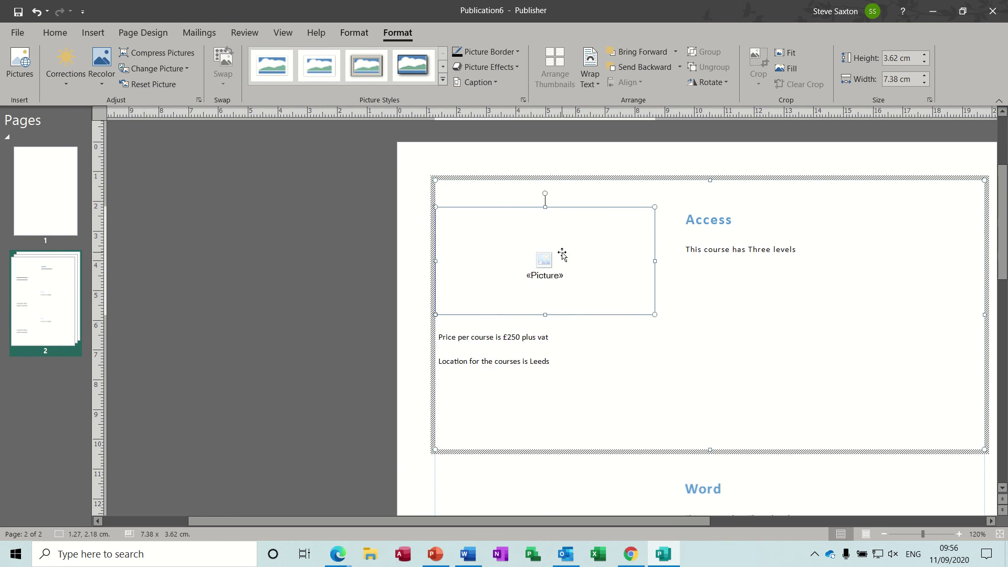
Step: On page 1, draw a text box near the top-left, then discard it
left_click(57, 191)
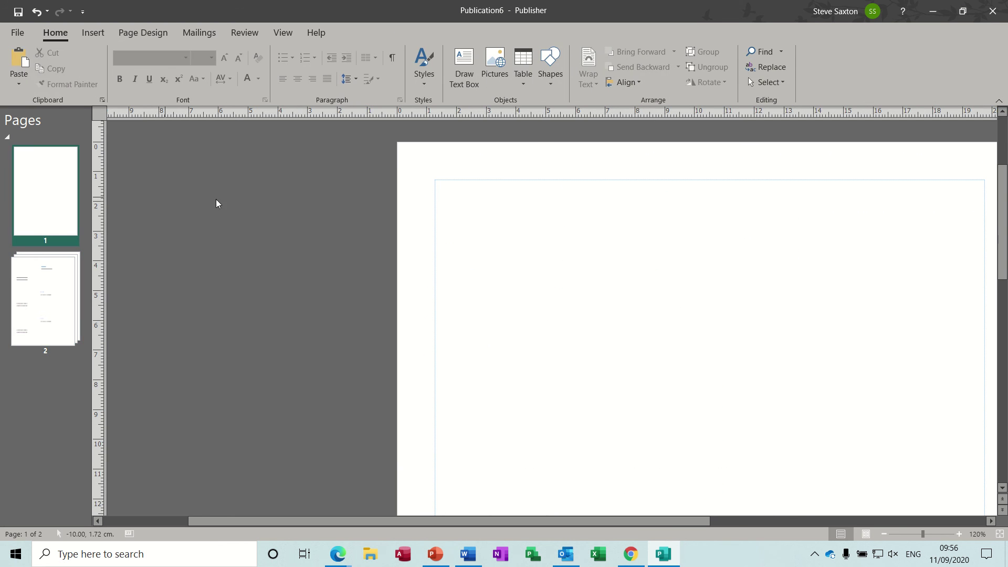
left_click(470, 79)
left_click_drag(452, 191, 633, 310)
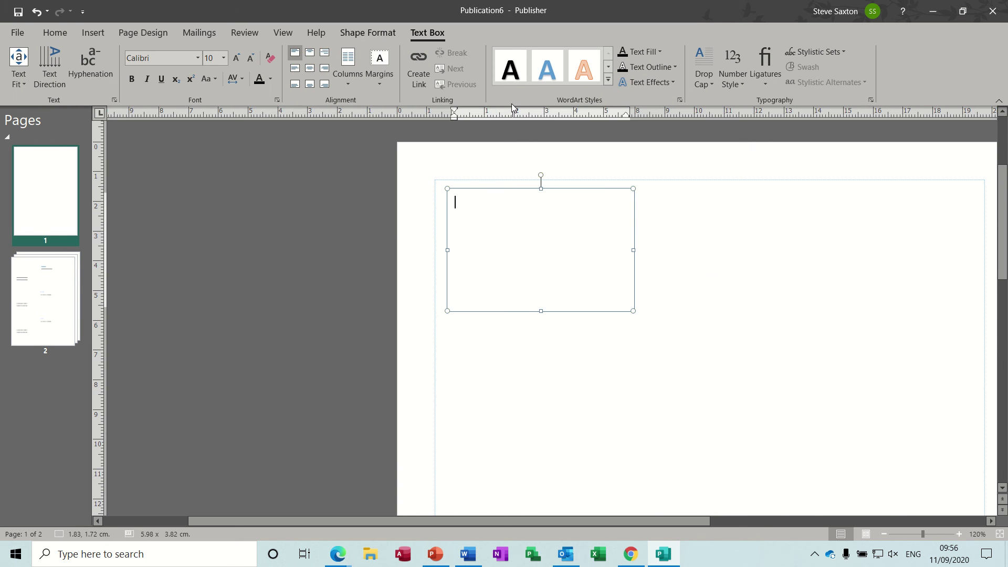
left_click(490, 349)
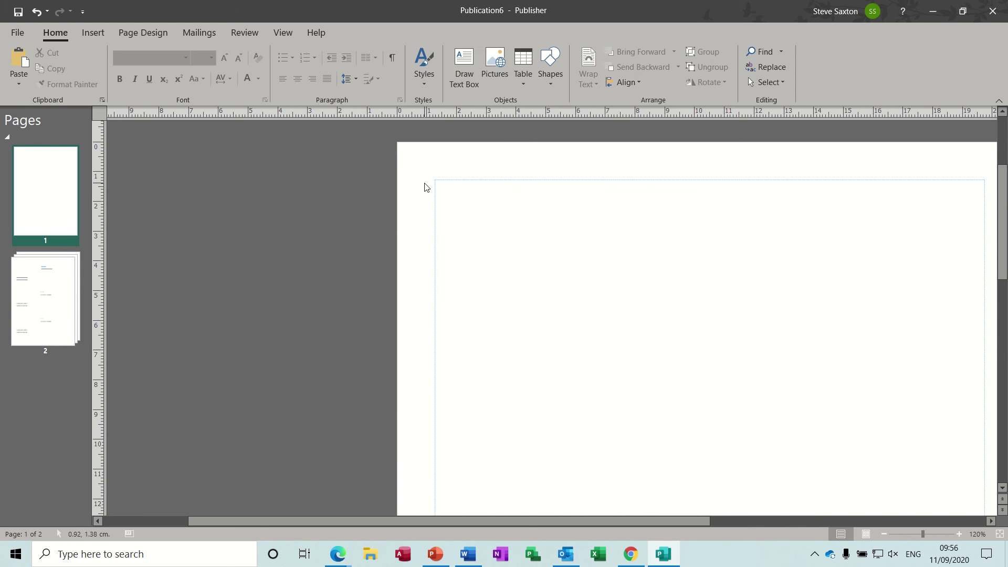
Step: Insert the Teams picture from file and move it toward the page's top-left corner
left_click(497, 63)
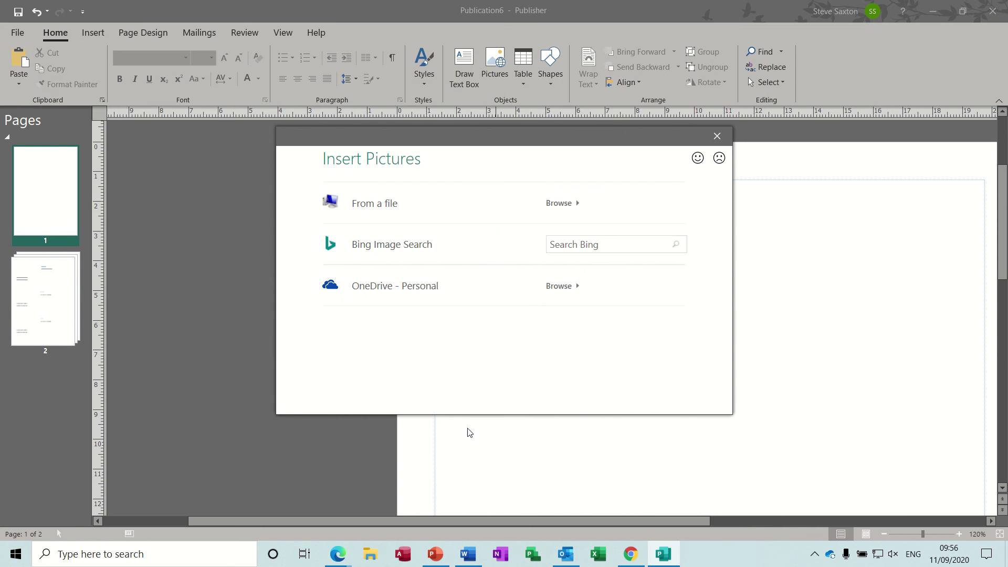
left_click(408, 205)
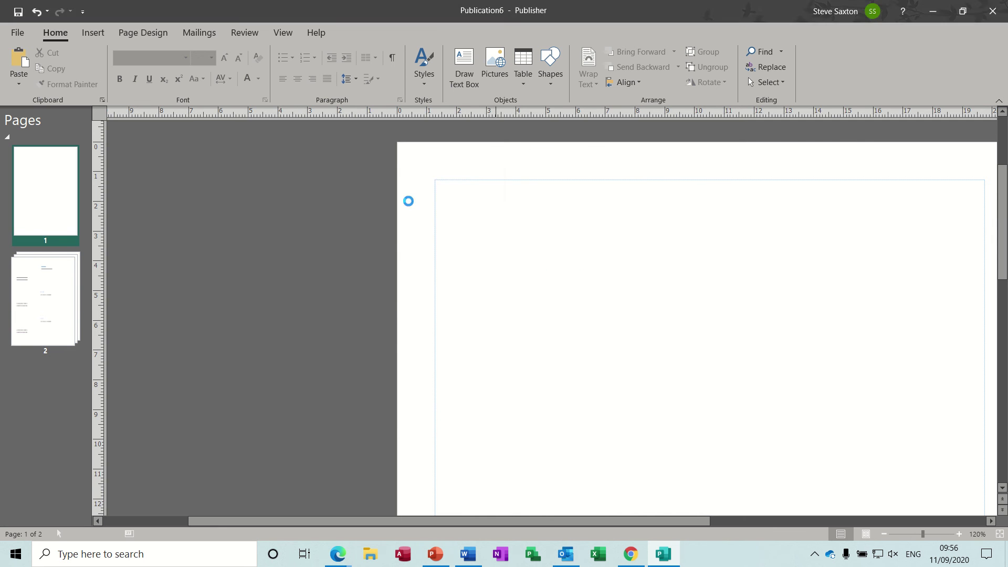
left_click(228, 206)
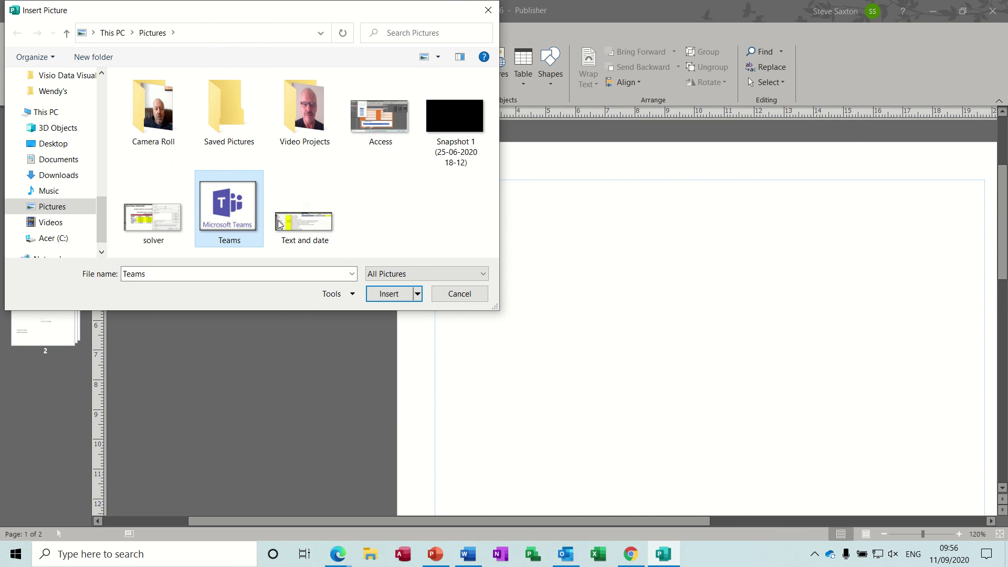
left_click(388, 292)
left_click_drag(602, 331, 584, 316)
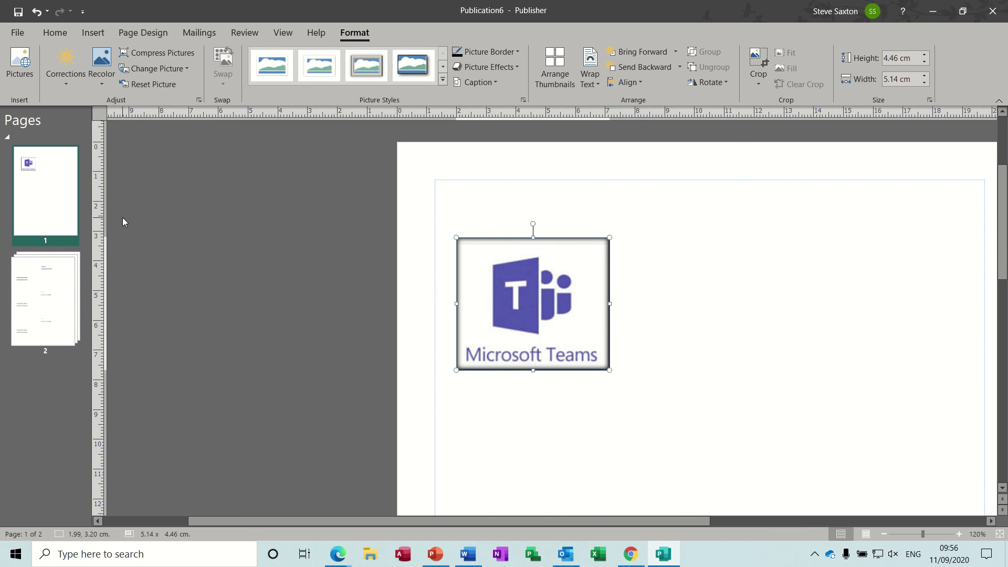
Step: From the catalogue entries page, merge the catalogue into the new three-page Publication8
left_click(53, 290)
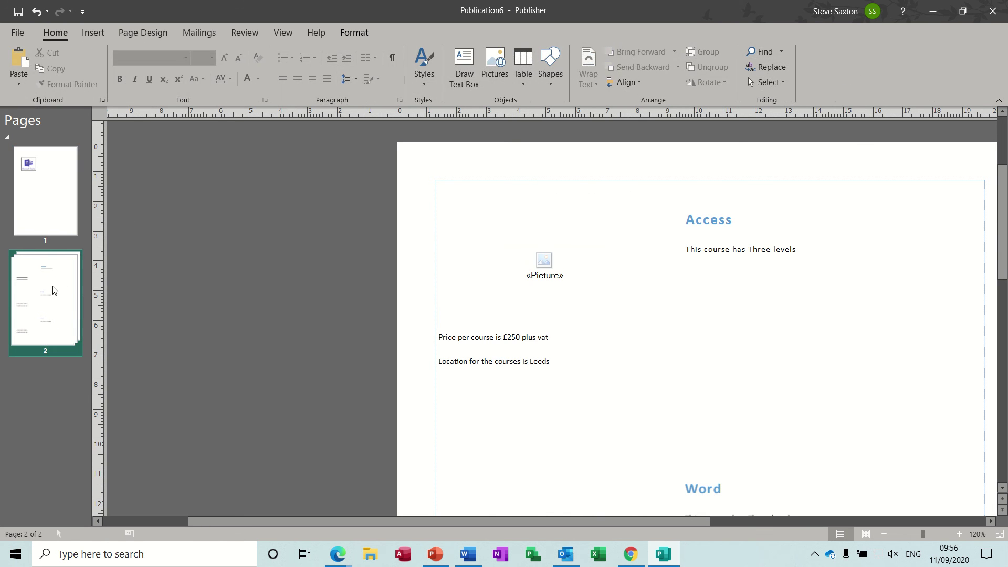
left_click(341, 33)
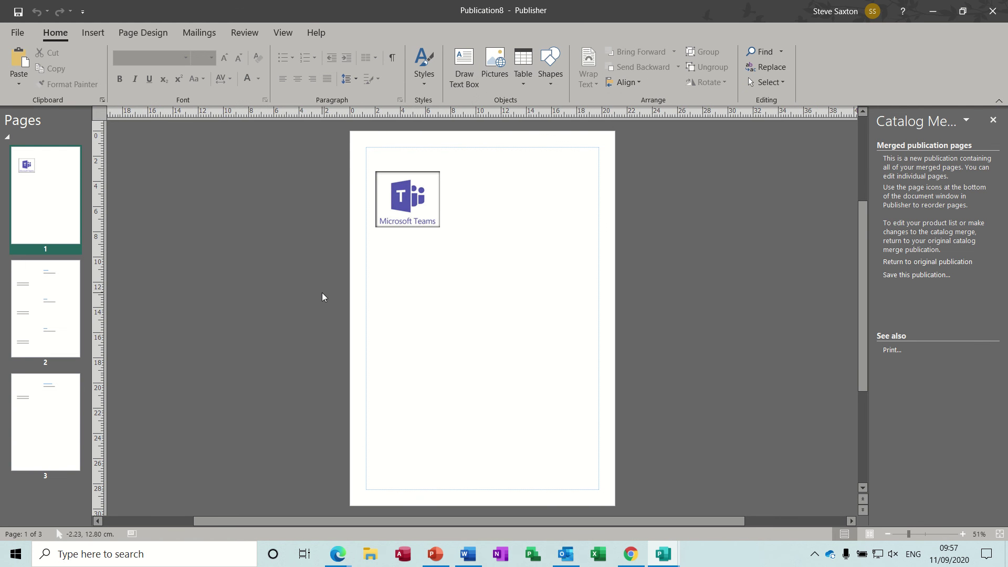
Step: On page 2, fill the Access entry's frame with the access (1) logo from the Publisher folder
left_click(71, 292)
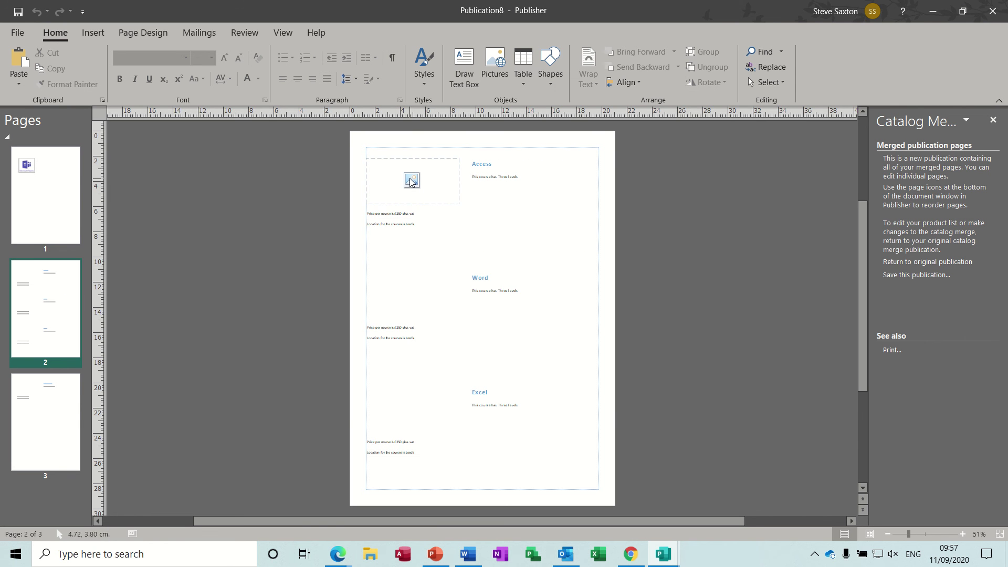
left_click(412, 181)
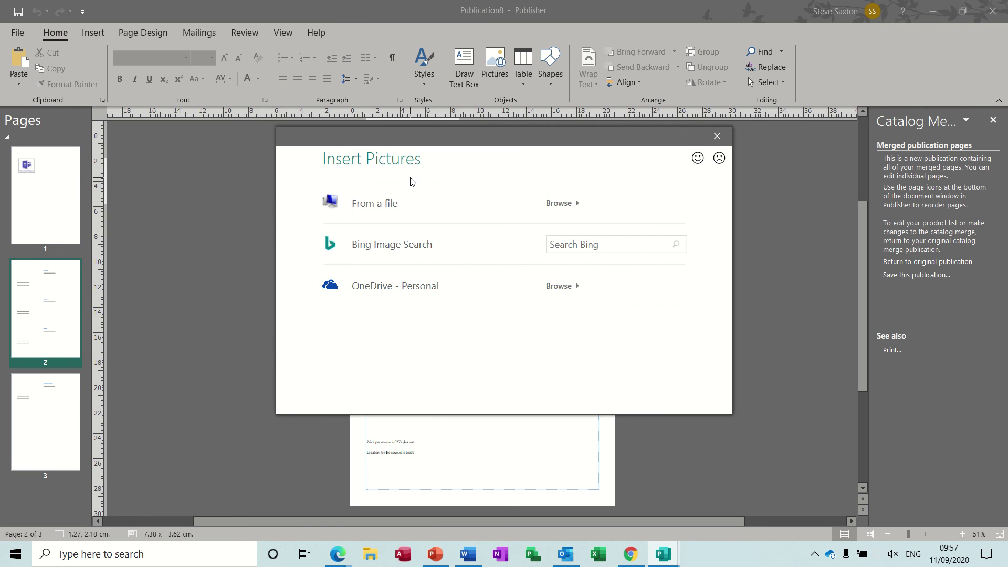
left_click(369, 204)
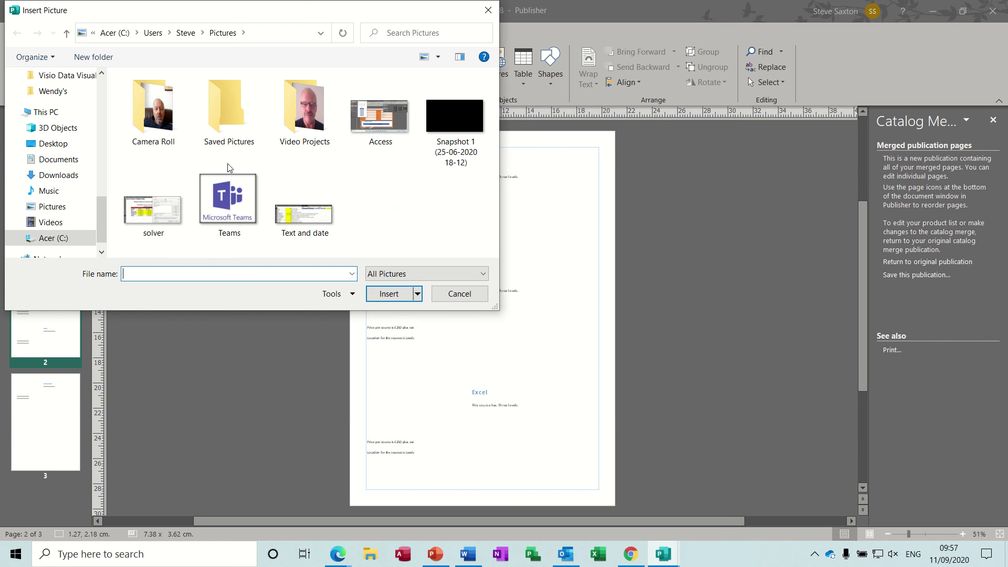
scroll(102, 209, "up", 3)
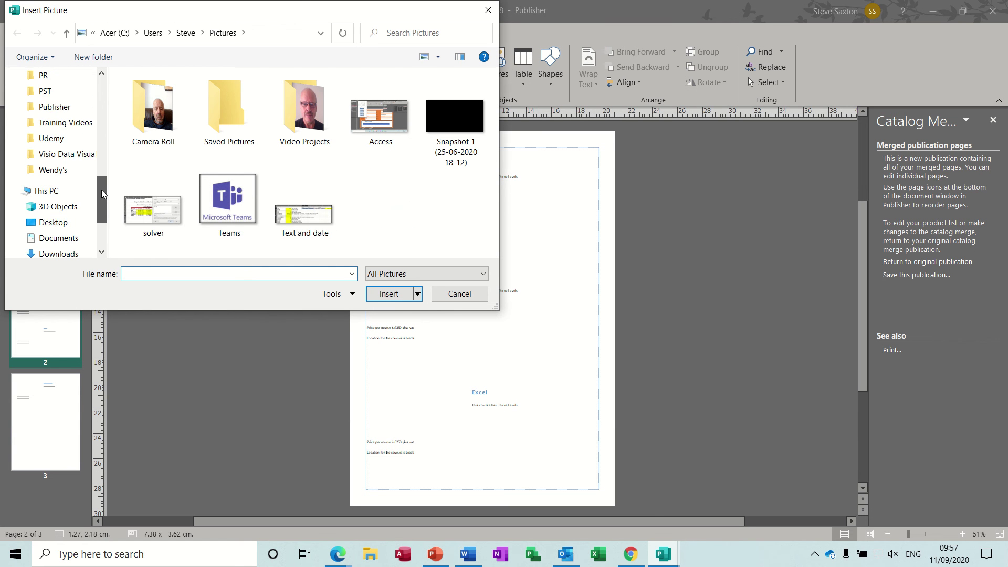
left_click(48, 125)
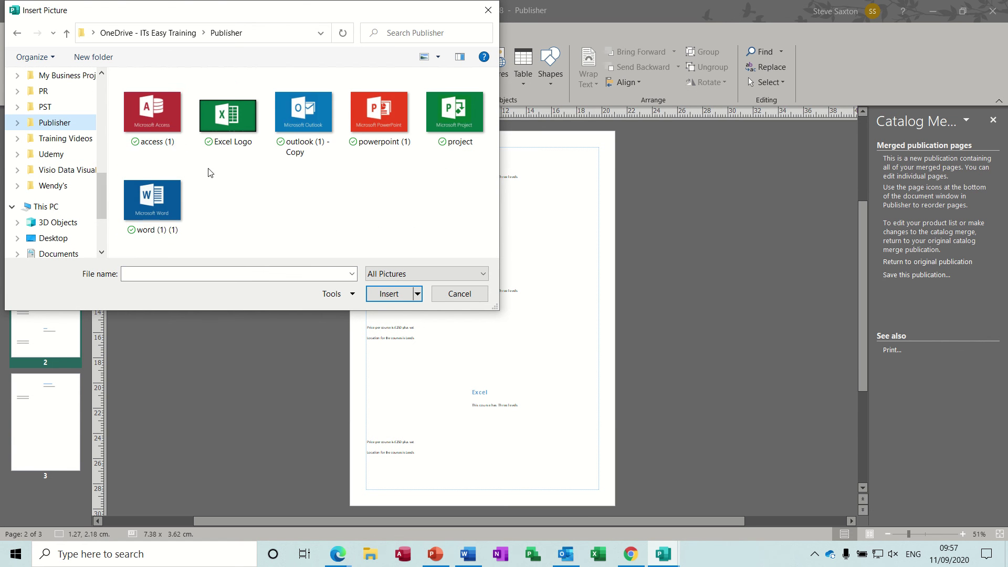
left_click(154, 121)
left_click(389, 293)
Step: Insert the word (1) (1) logo into the Word entry's picture frame
left_click(414, 297)
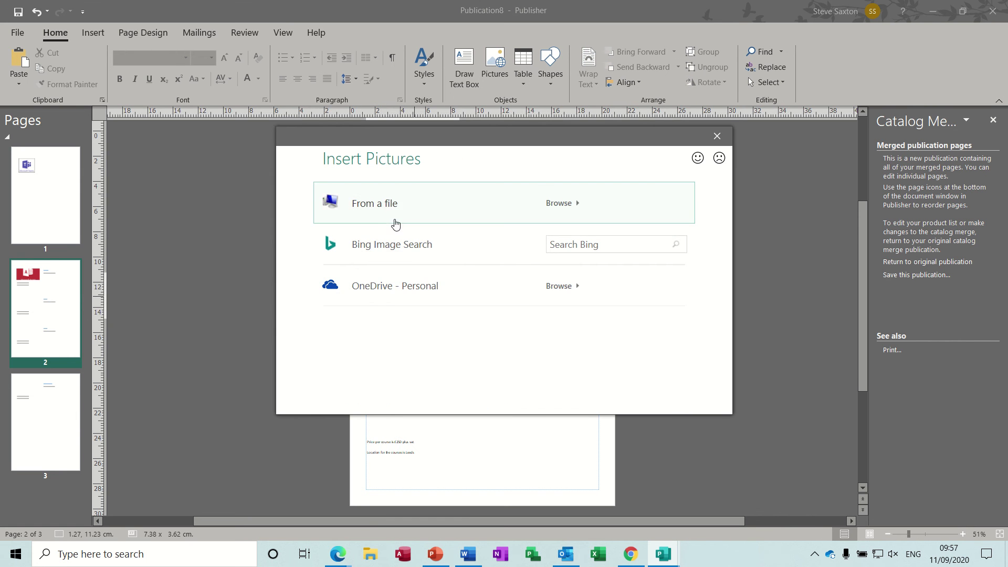
left_click(394, 218)
left_click(174, 204)
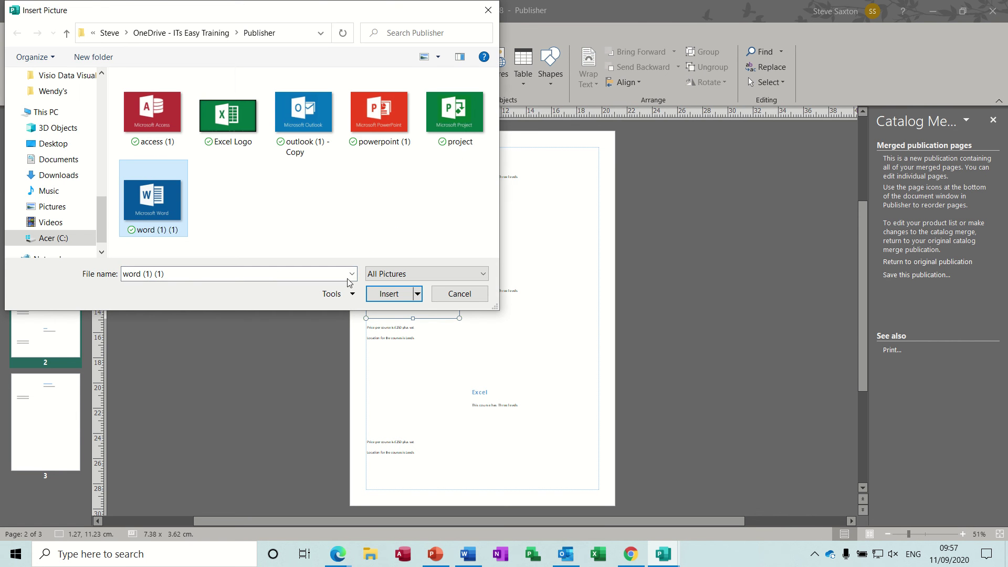
left_click(389, 294)
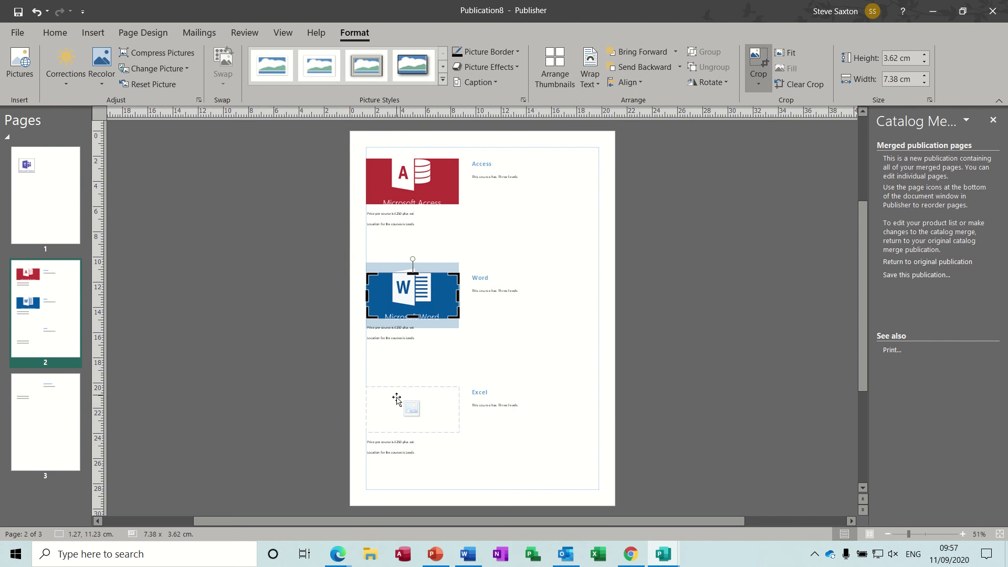
Step: Insert the Excel Logo picture into the Excel entry's frame, then go to page 3
left_click(412, 412)
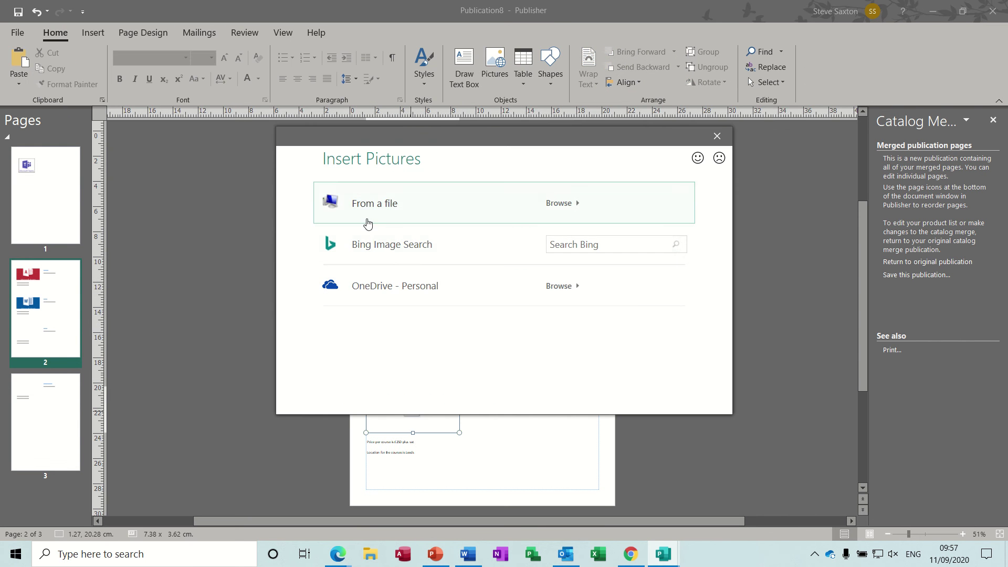
left_click(368, 215)
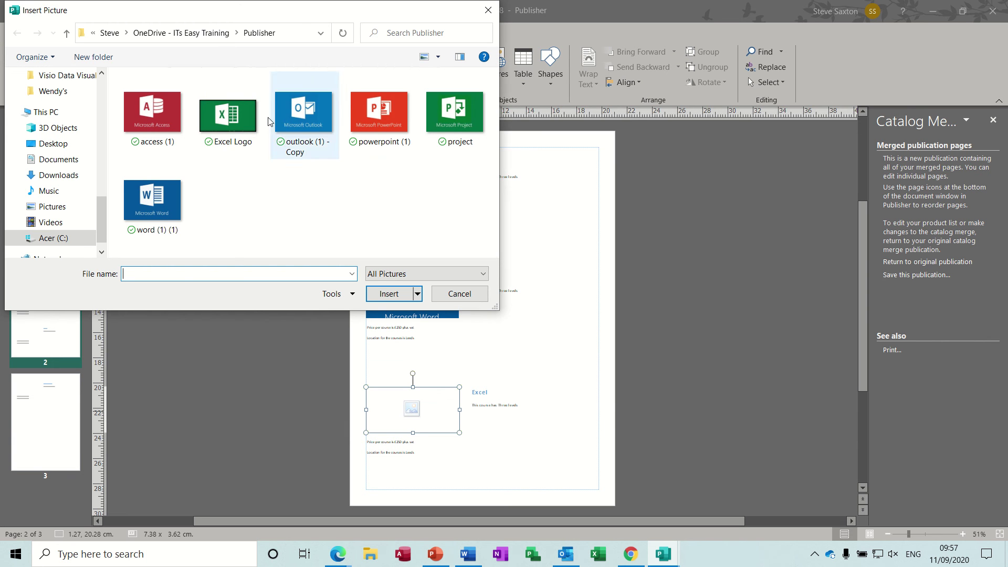
left_click(246, 123)
left_click(388, 294)
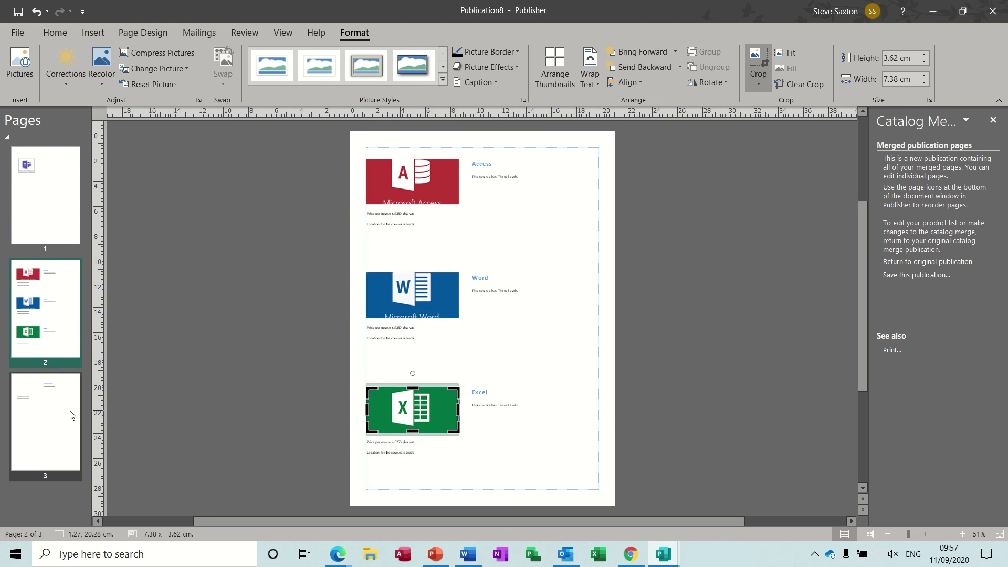
left_click(65, 411)
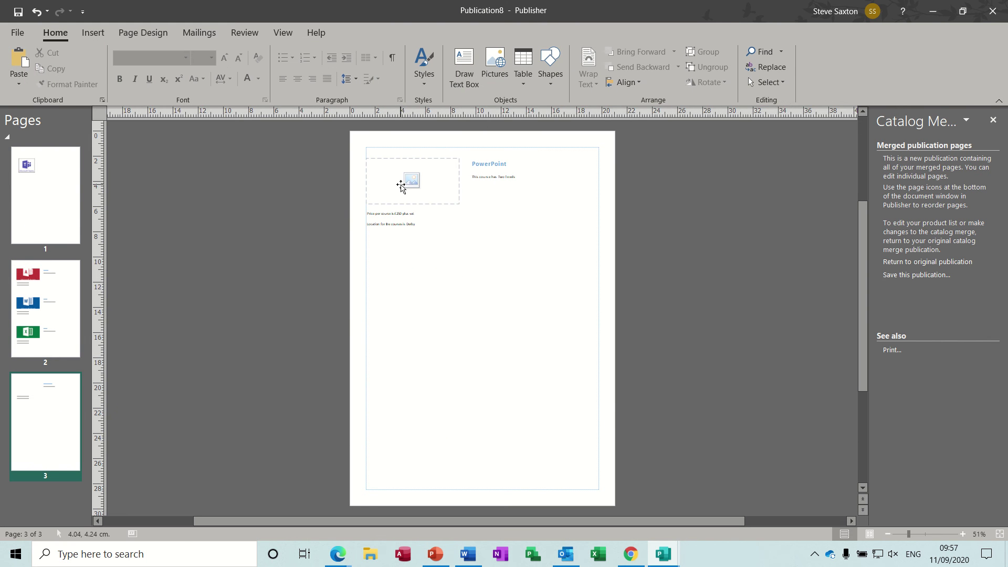
Step: Put the powerpoint (1) logo in the page 3 frame, then close the merged publication
left_click(409, 188)
left_click(370, 205)
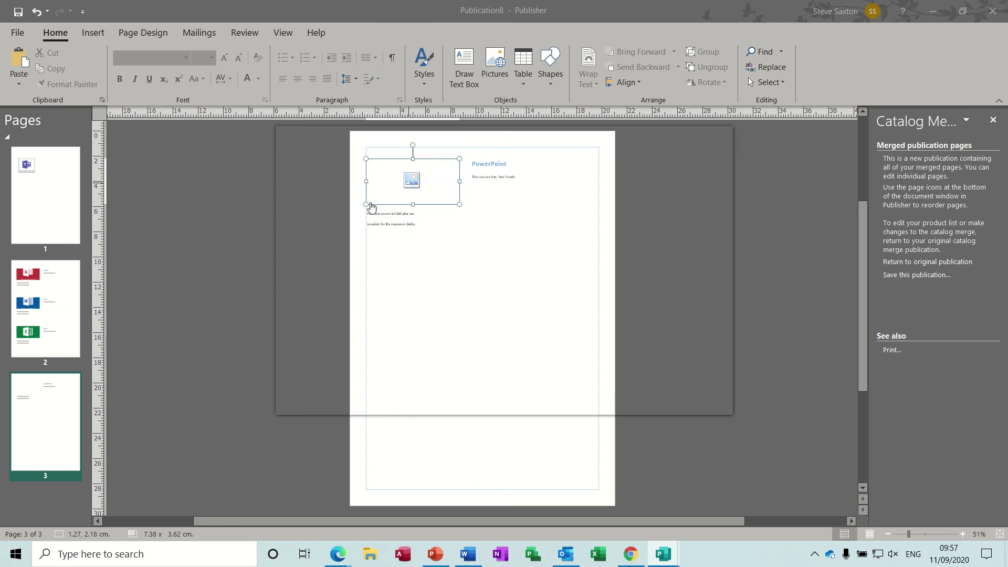
left_click(379, 112)
left_click(389, 294)
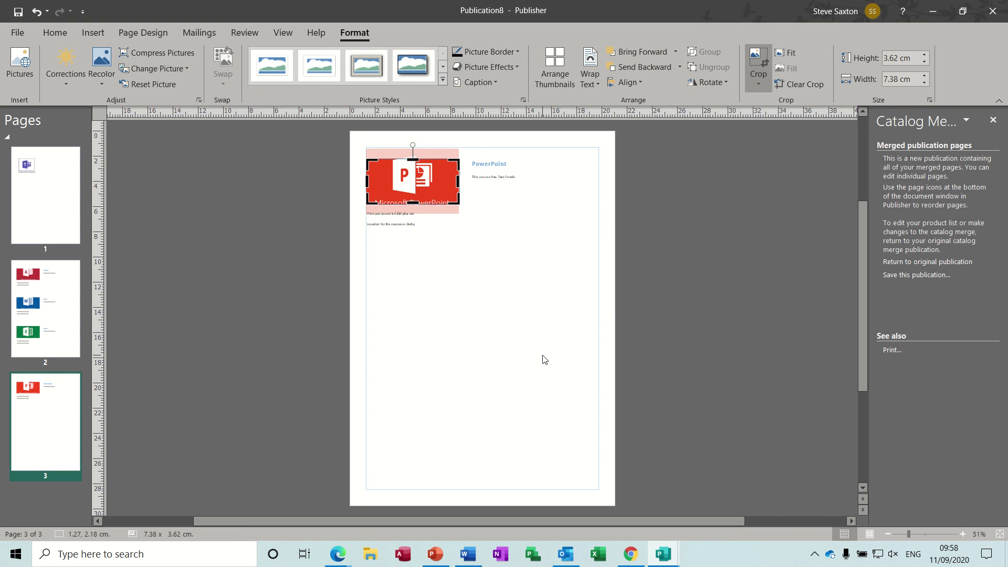
key("alt+F4")
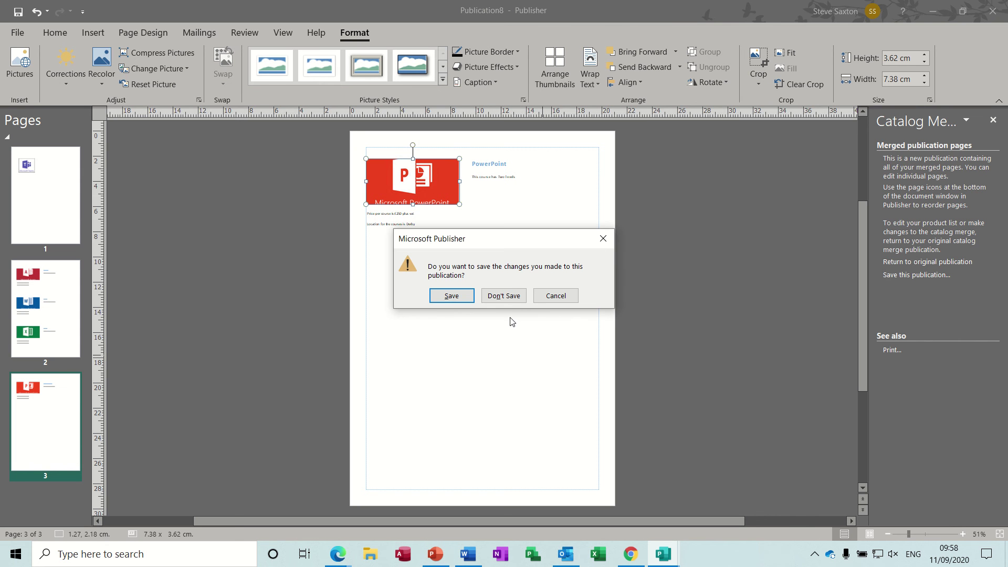
Step: Close Publication8 without saving, then review Publication6's product list and leave it unchanged
left_click(503, 298)
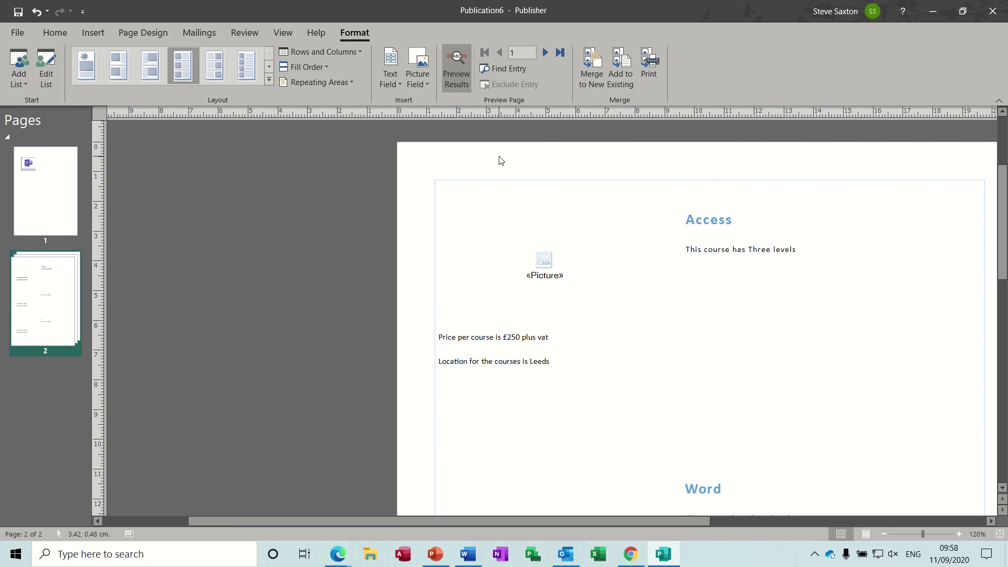
left_click(47, 78)
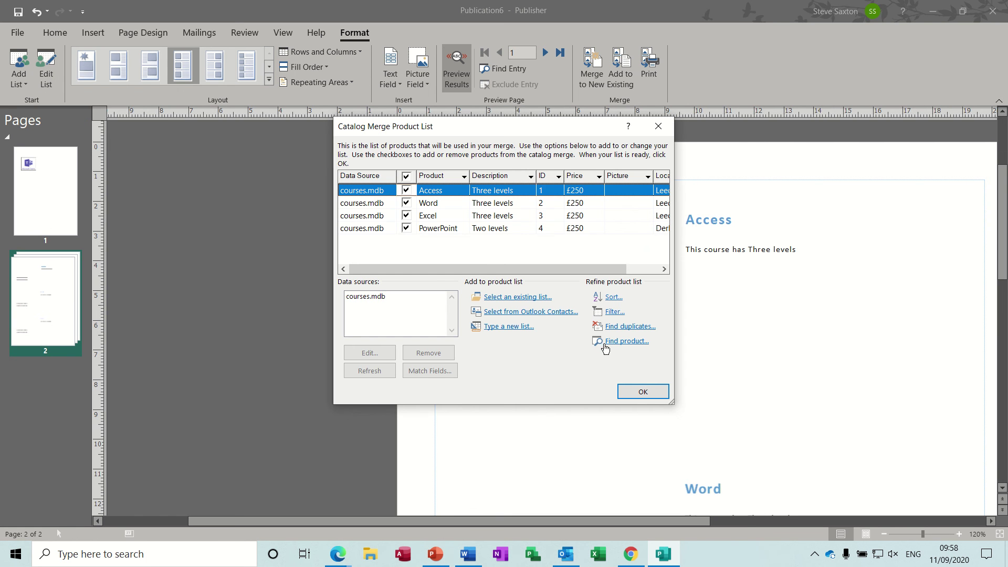
left_click(642, 393)
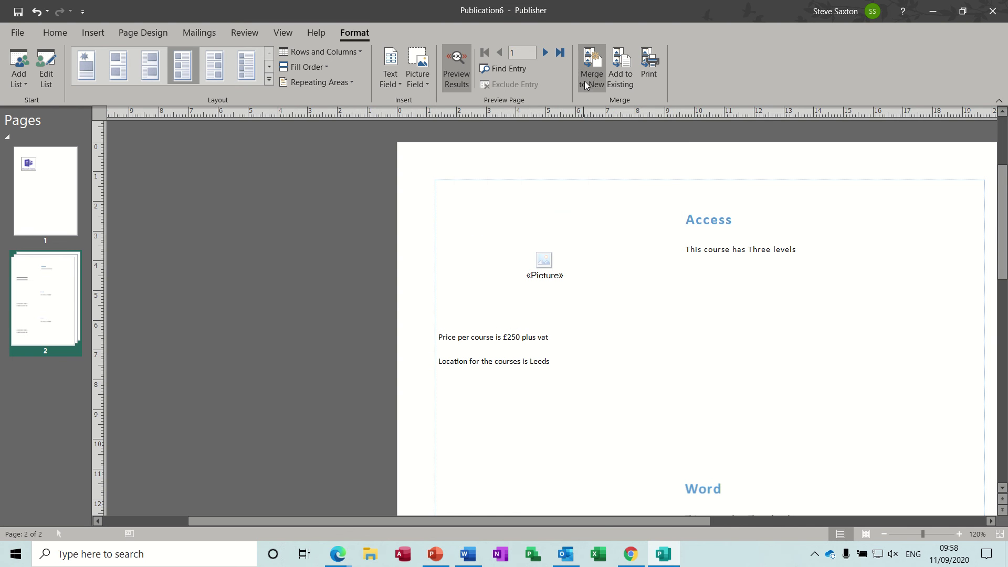